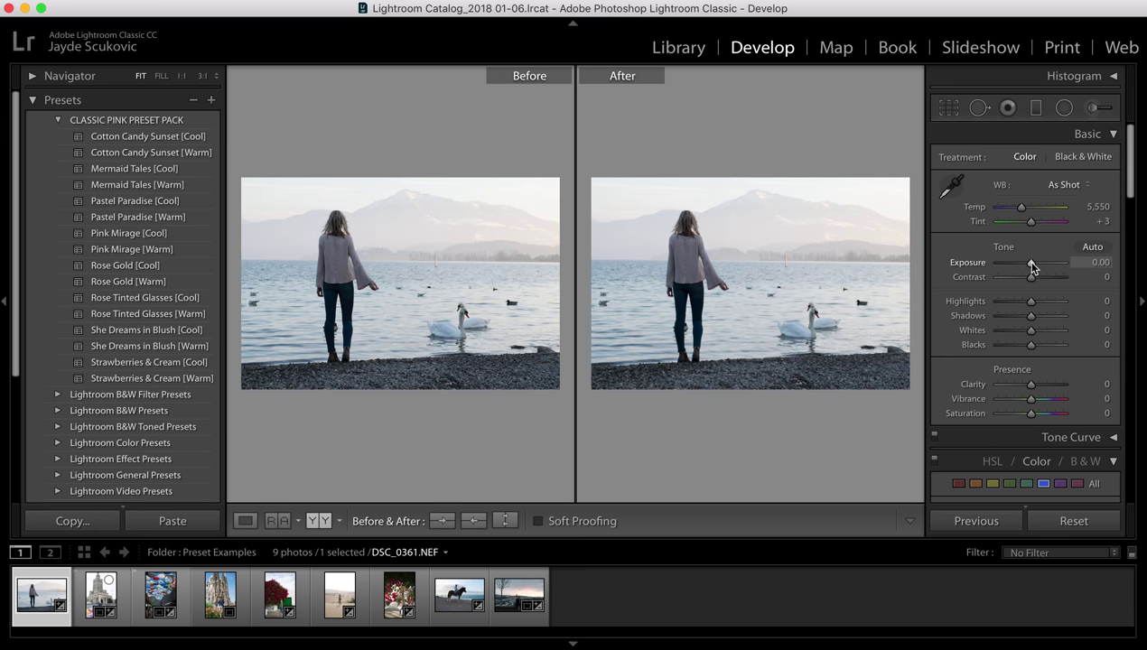
Raise the swan lake photo's exposure to +0.60 and apply the Strawberries & Cream [Warm] preset.
drag(1031, 261, 1035, 263)
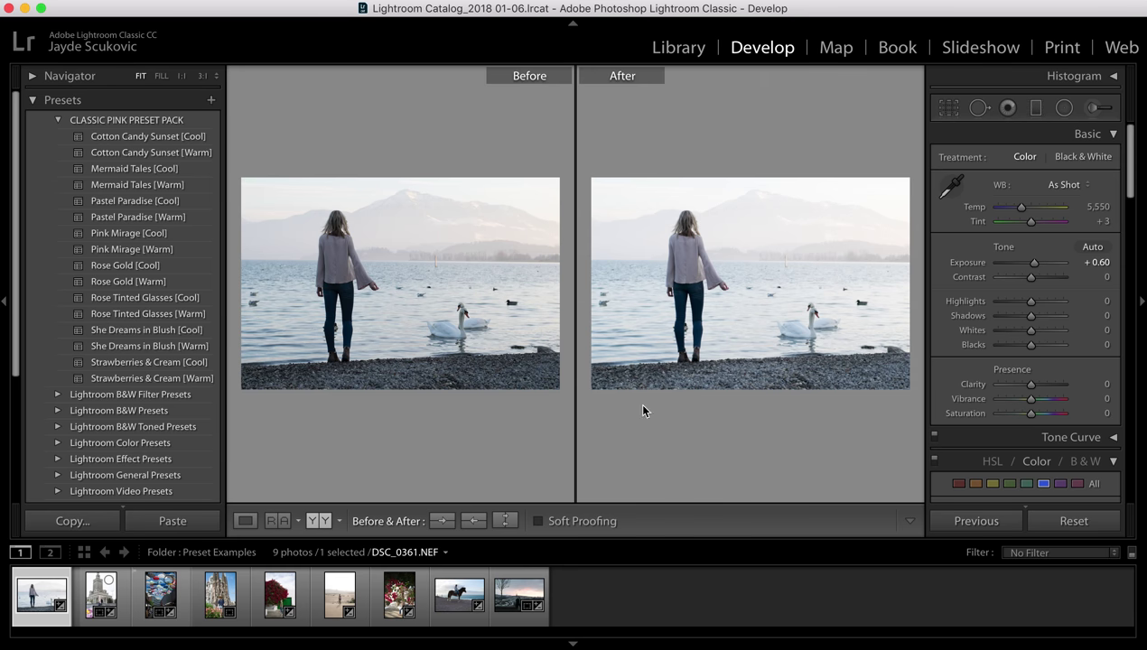
click(157, 381)
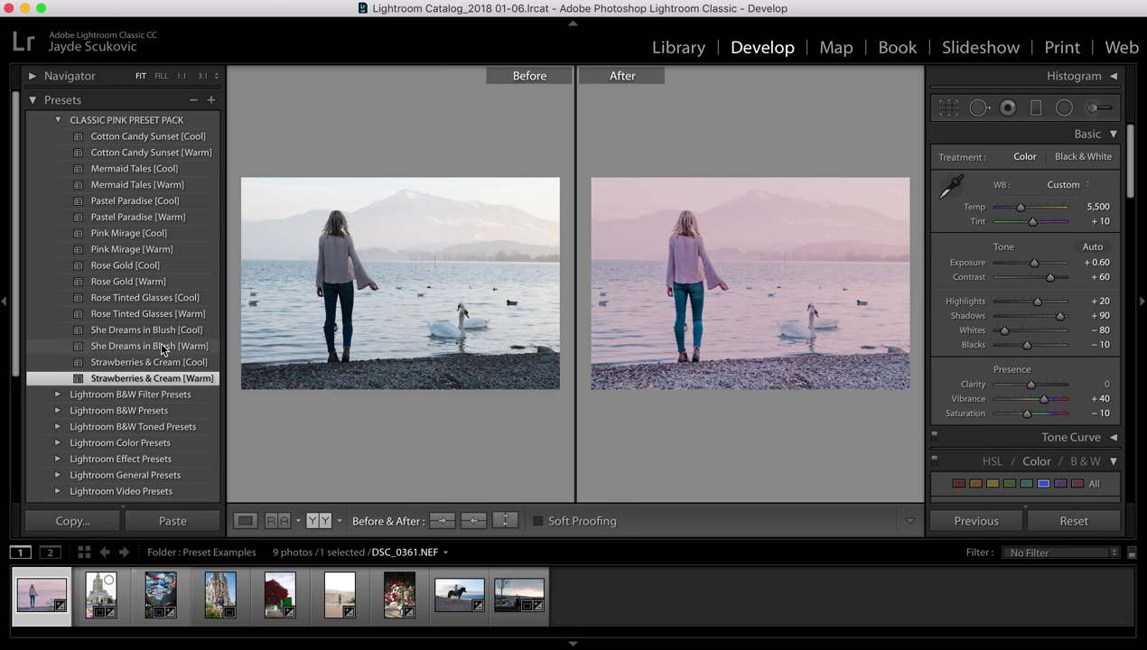
Switch to the She Dreams in Blush [Warm] preset and lower Tint from +15 to +5.
click(160, 340)
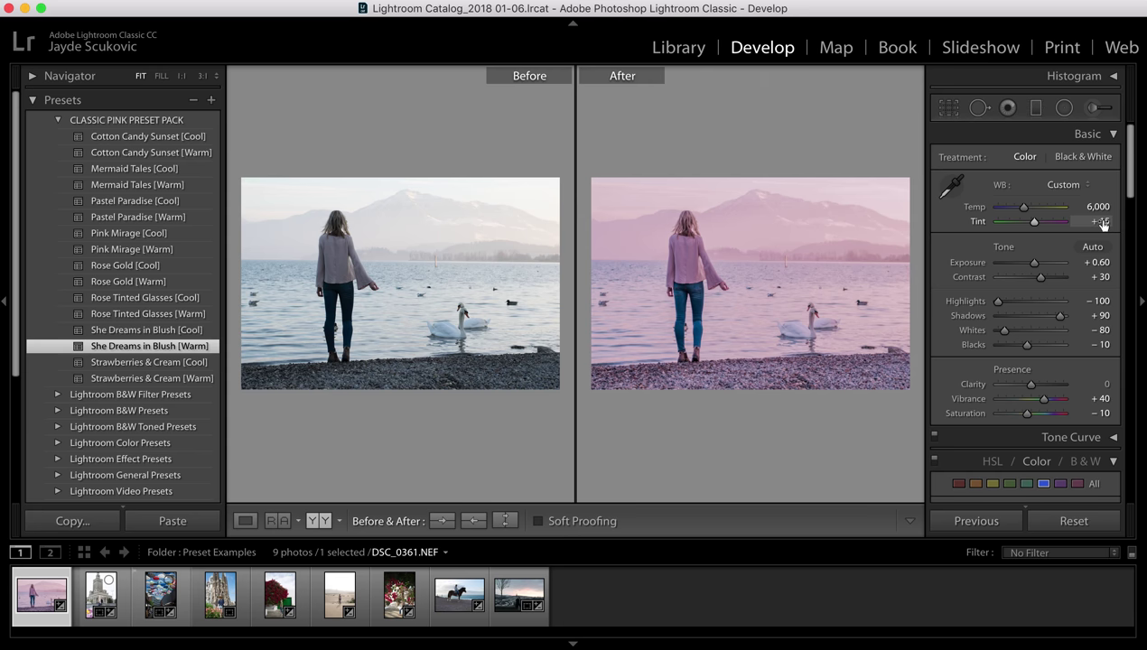
click(1101, 222)
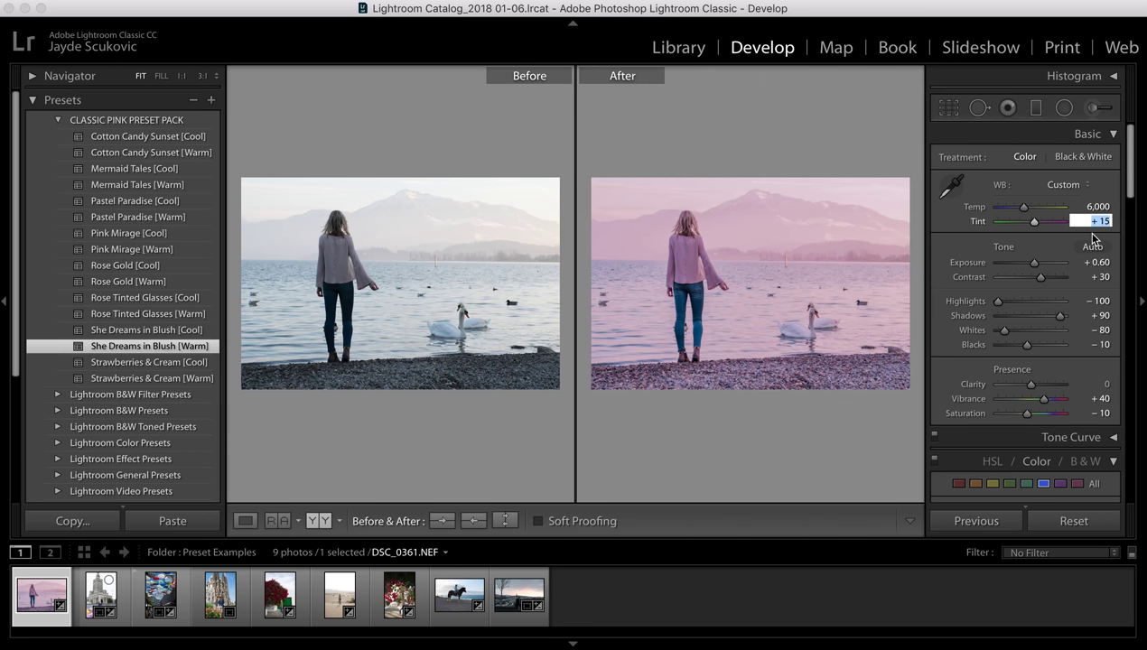
text(5)
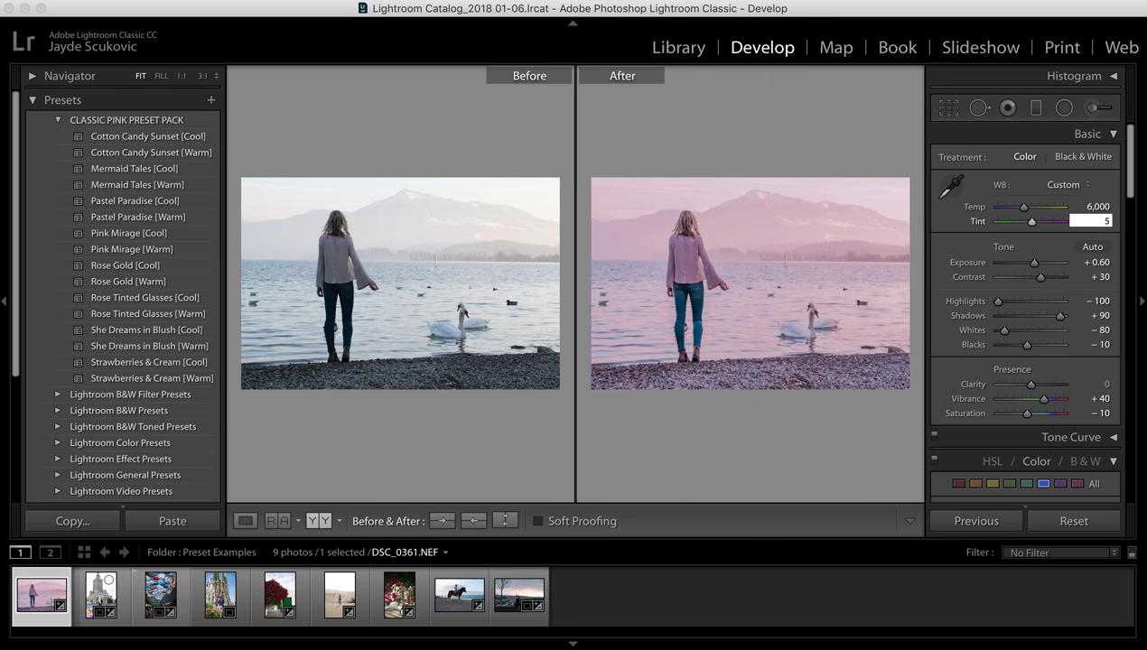
key(Return)
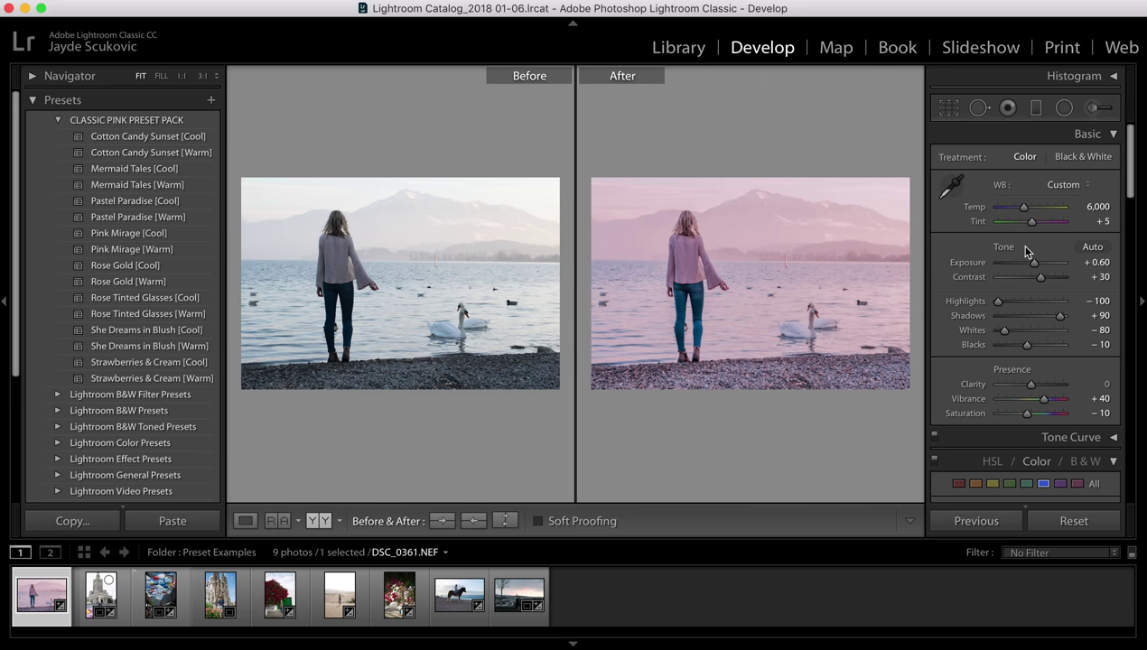
Try the Rose Tinted Glasses, Rose Gold and Pink Mirage [Warm] presets, then keep Pastel Paradise [Warm].
click(139, 316)
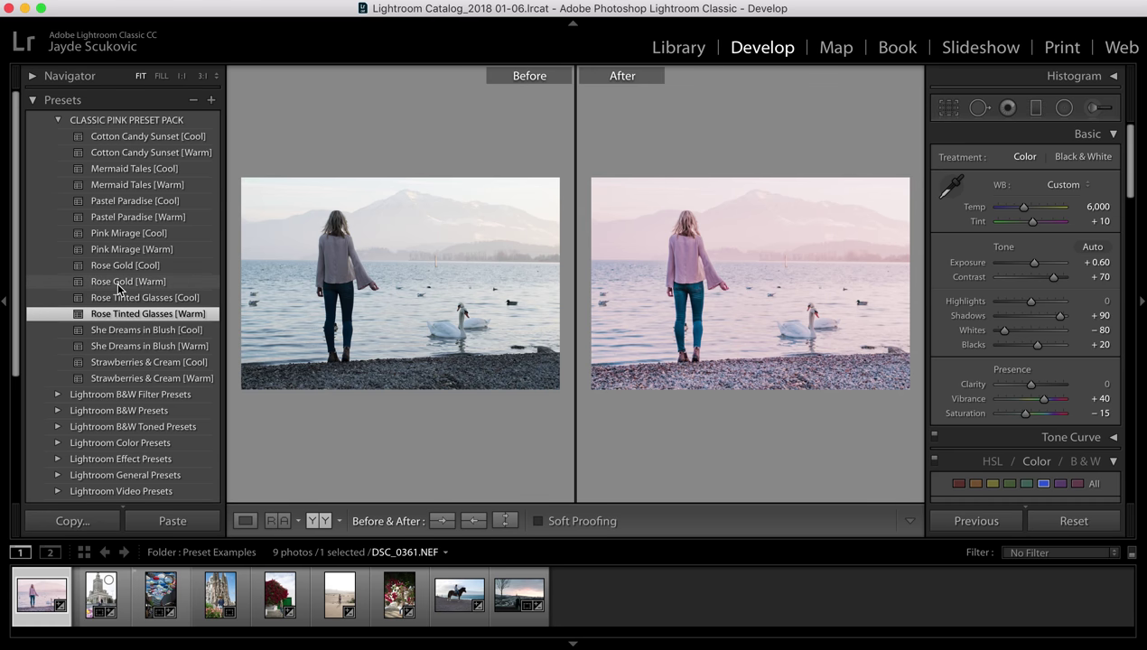
click(116, 281)
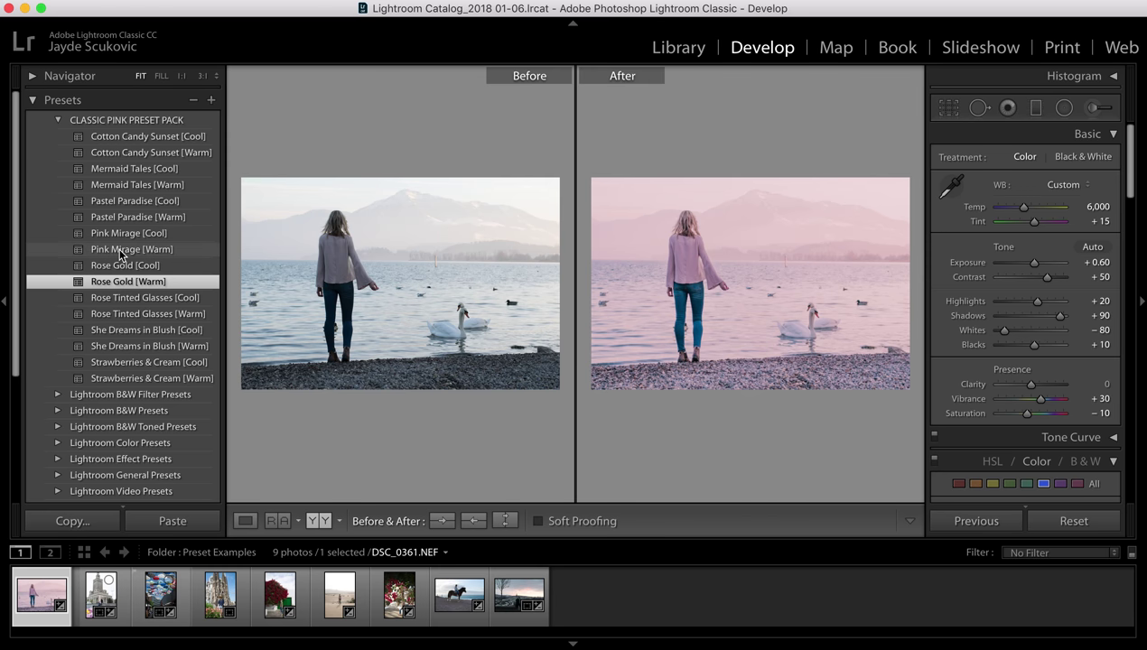
click(120, 250)
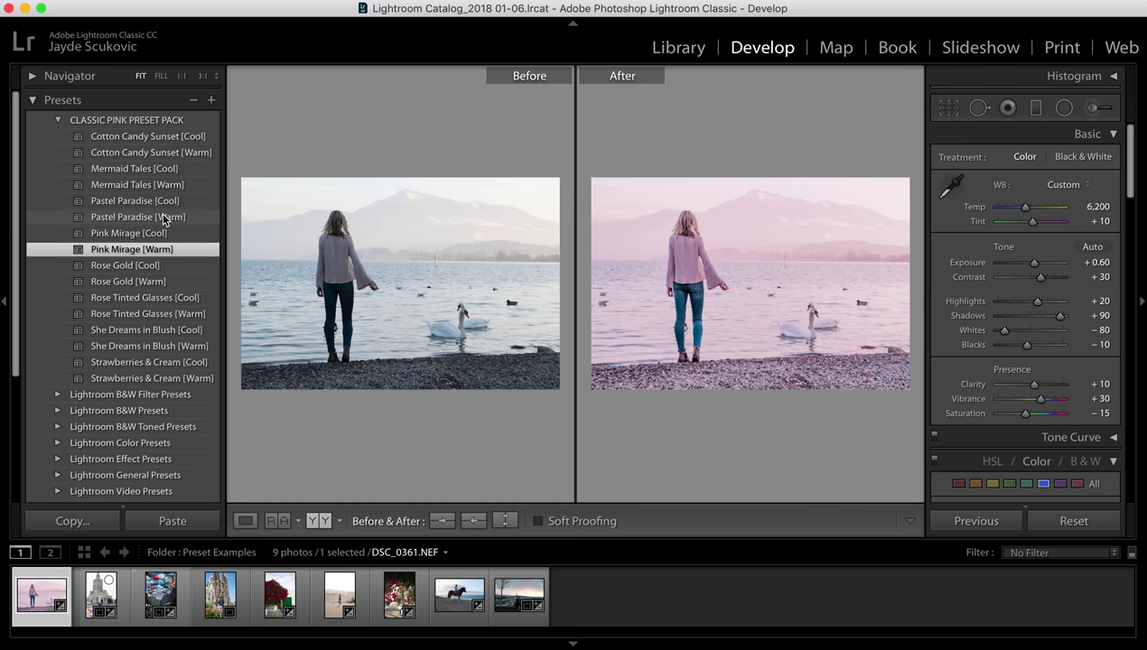
click(165, 219)
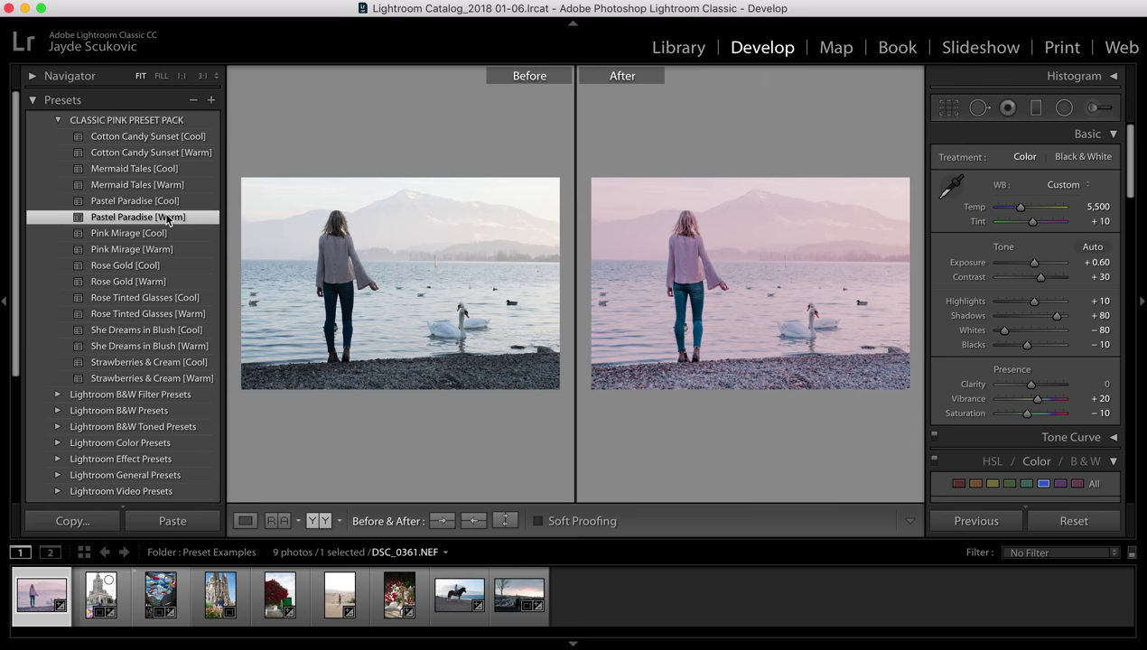
Apply Mermaid Tales [Warm] with exposure +0.35, and set Temp to 5,800 after trying 6,000.
click(122, 186)
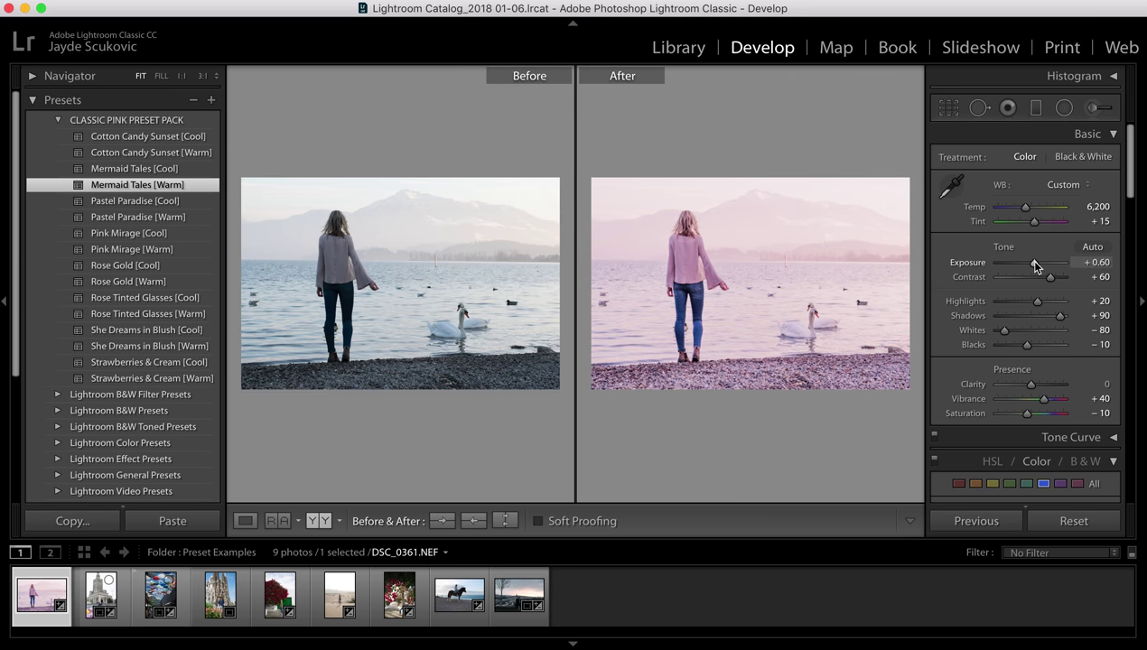
drag(1034, 261, 1032, 261)
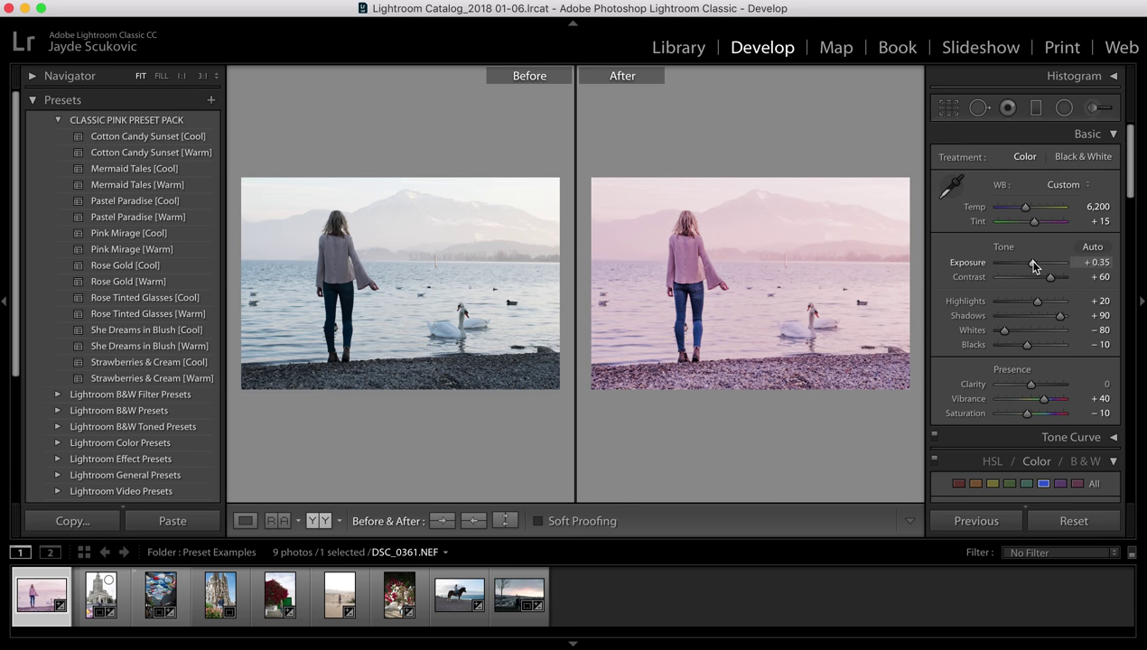
click(1097, 206)
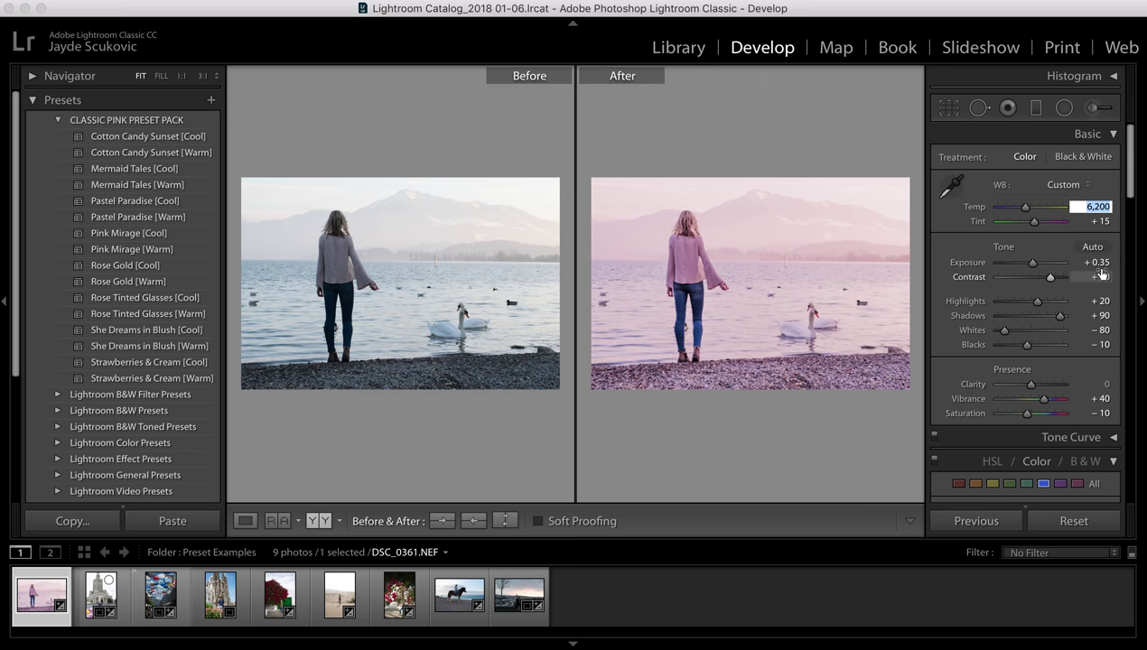
text(6000)
key(Return)
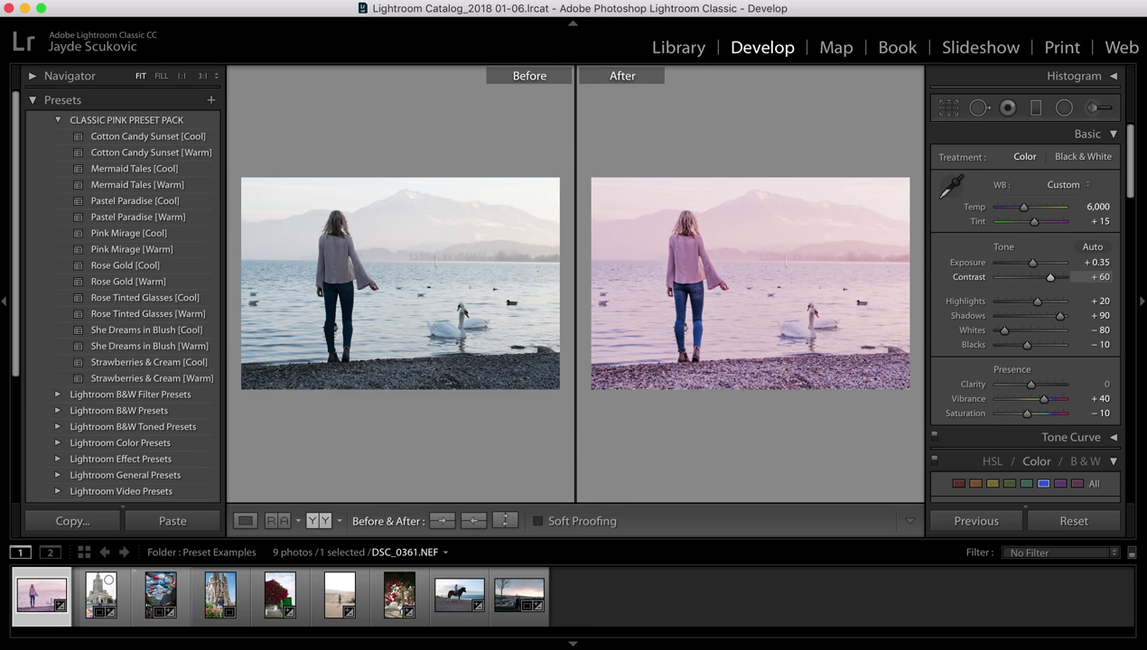
click(1097, 207)
text(5800)
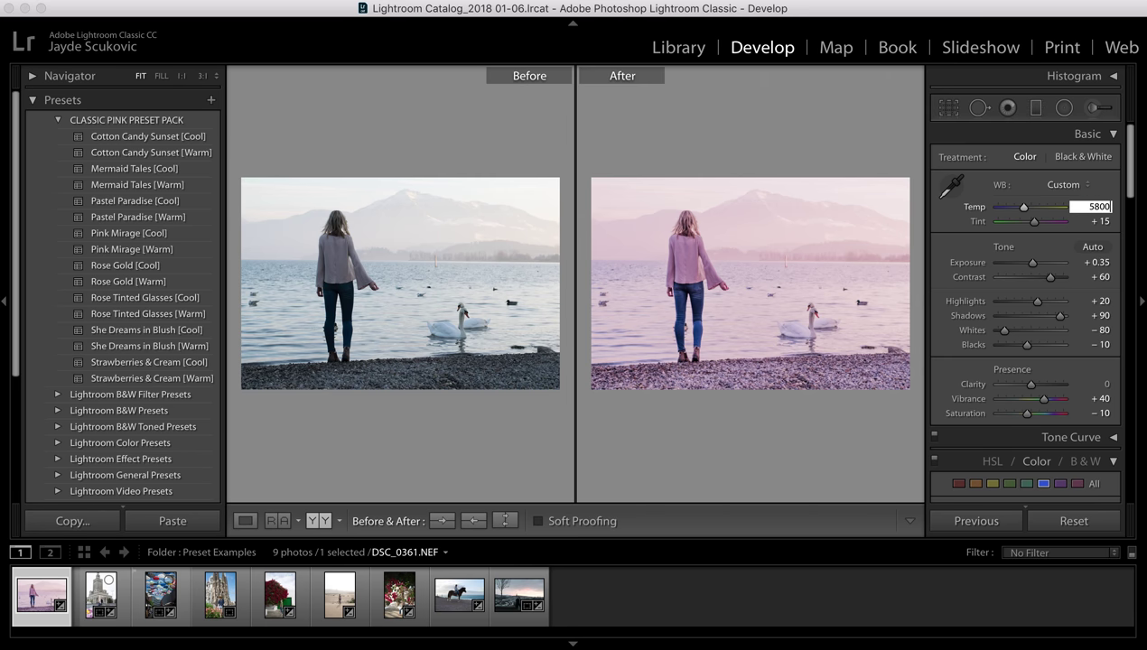
key(Return)
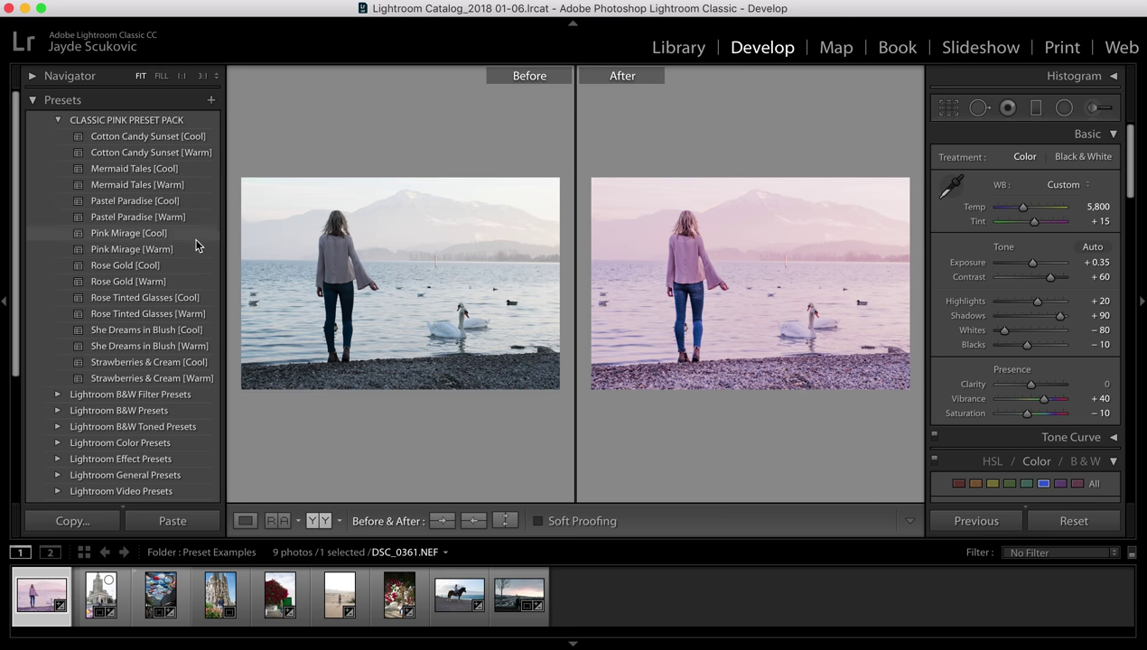
Give the tower-and-flowers photo Strawberries & Cream [Warm], with Temp 5,000 and exposure −0.25.
click(97, 596)
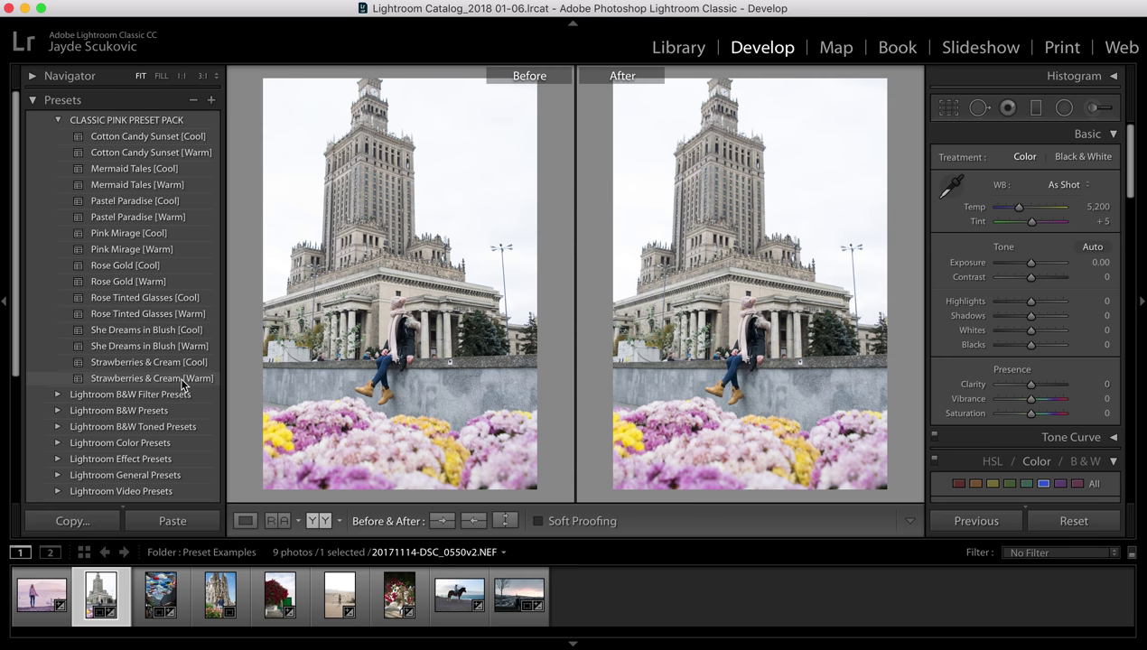
click(181, 380)
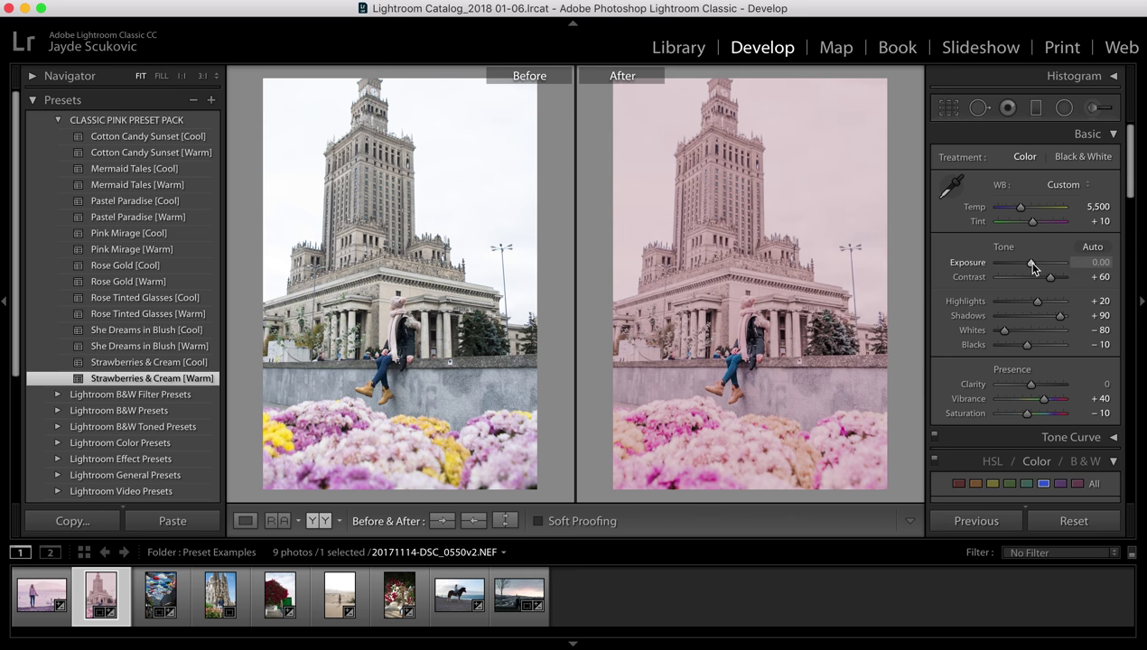
drag(1031, 262, 1029, 262)
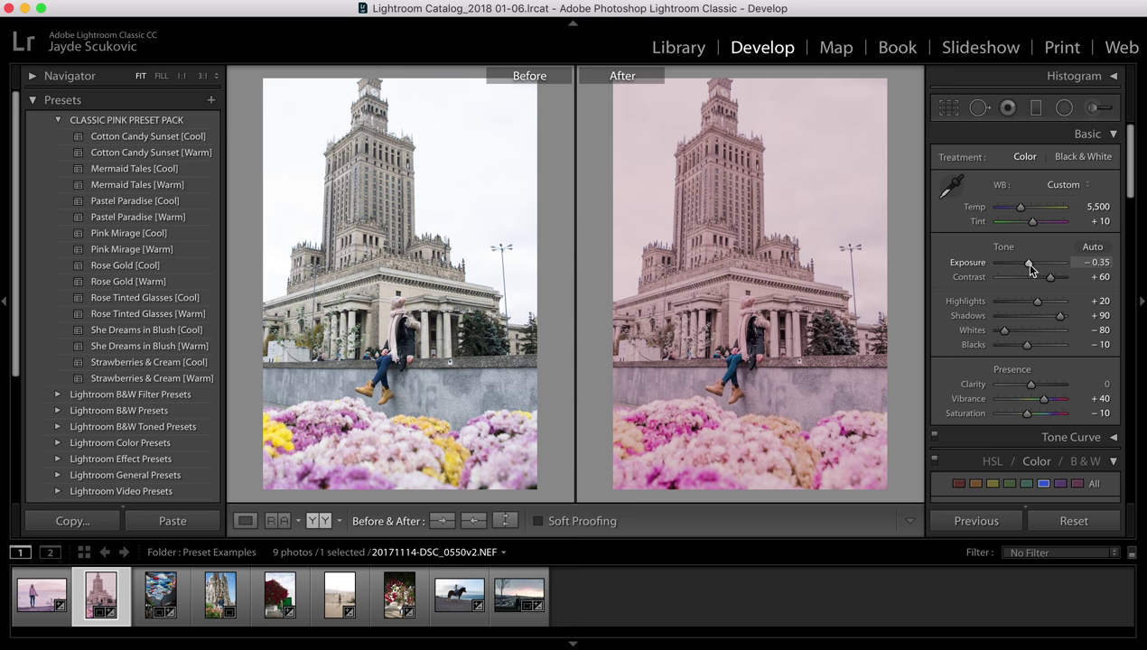
click(1075, 202)
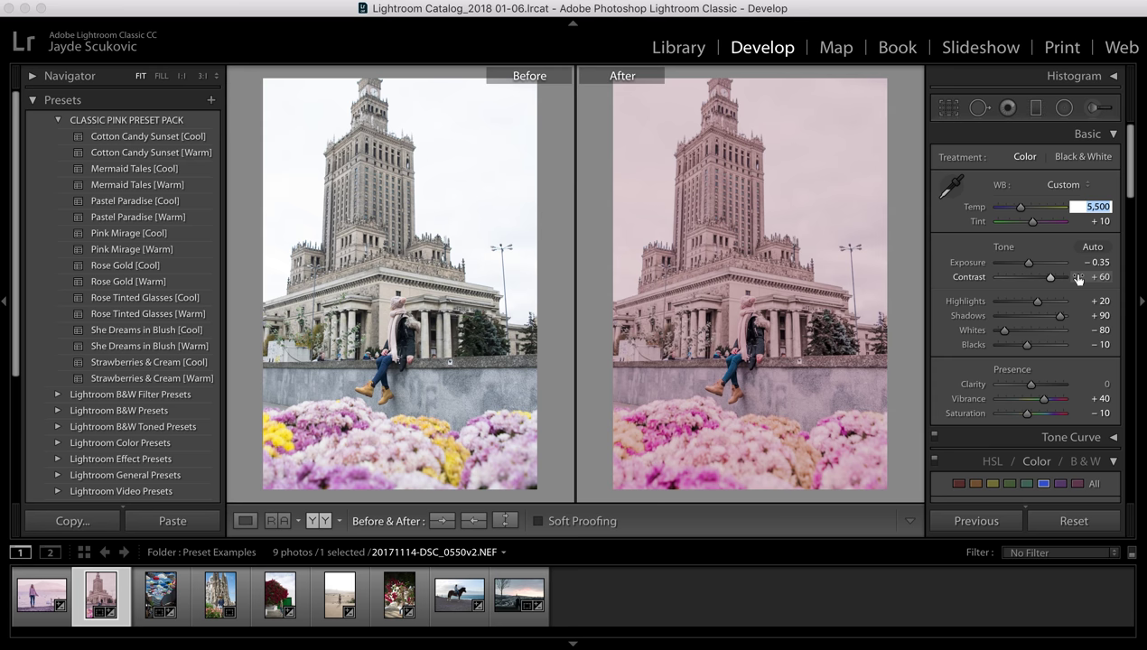
text(5000)
key(Return)
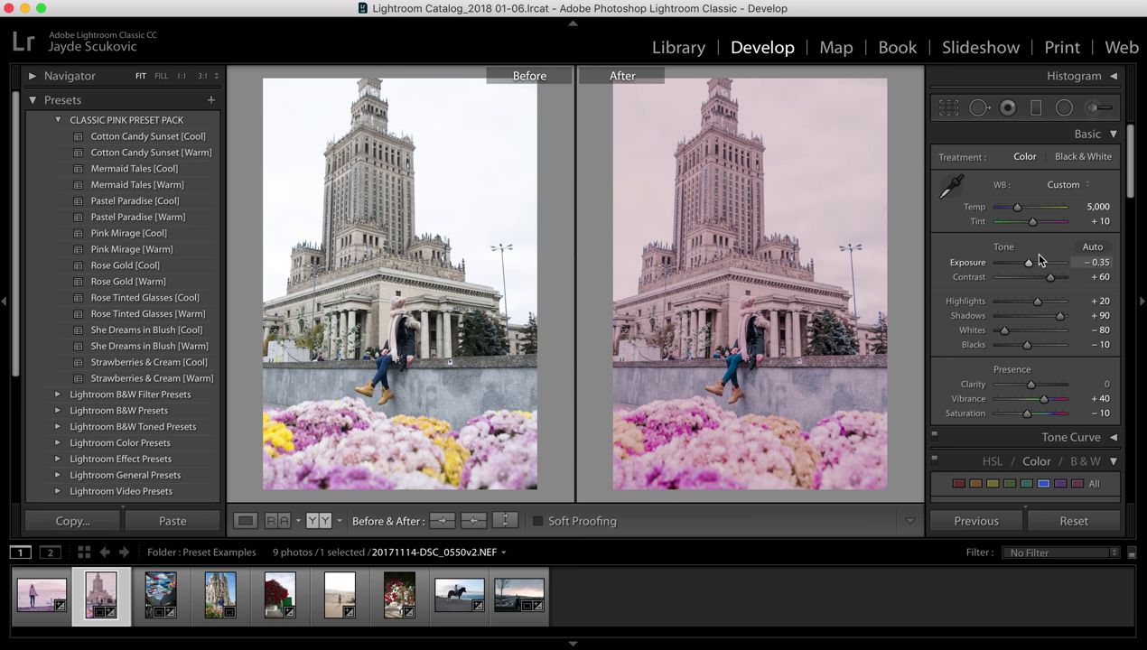
key(Up)
Select the umbrella-street photo, apply She Dreams in Blush [Cool] and raise exposure to +2.95.
click(150, 600)
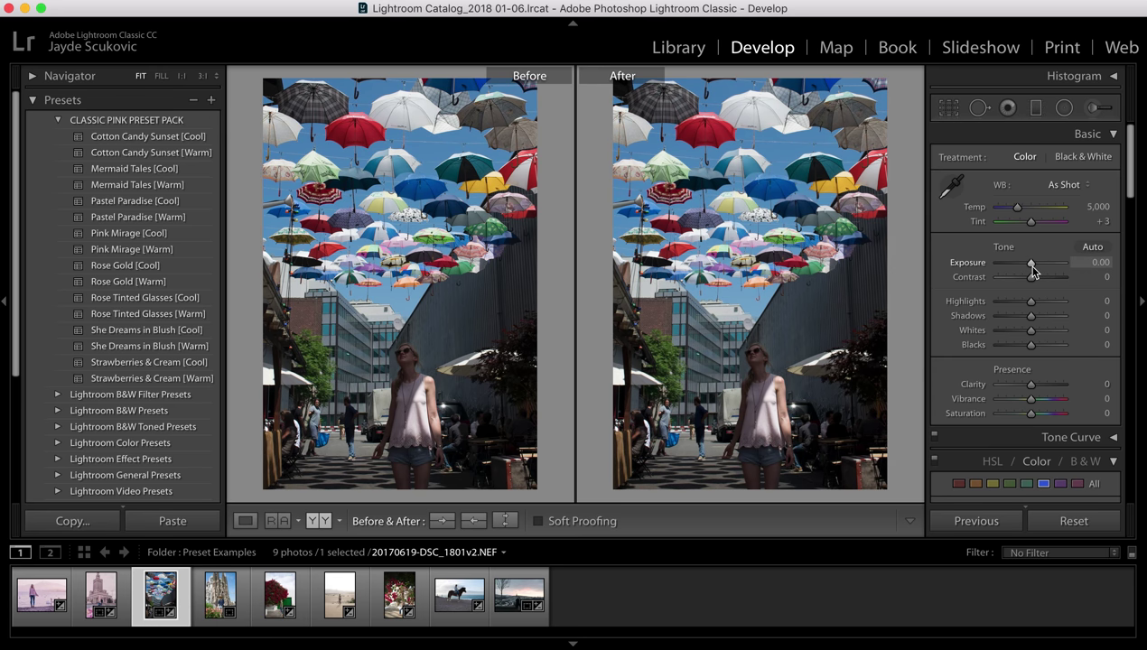
drag(1032, 262, 1048, 264)
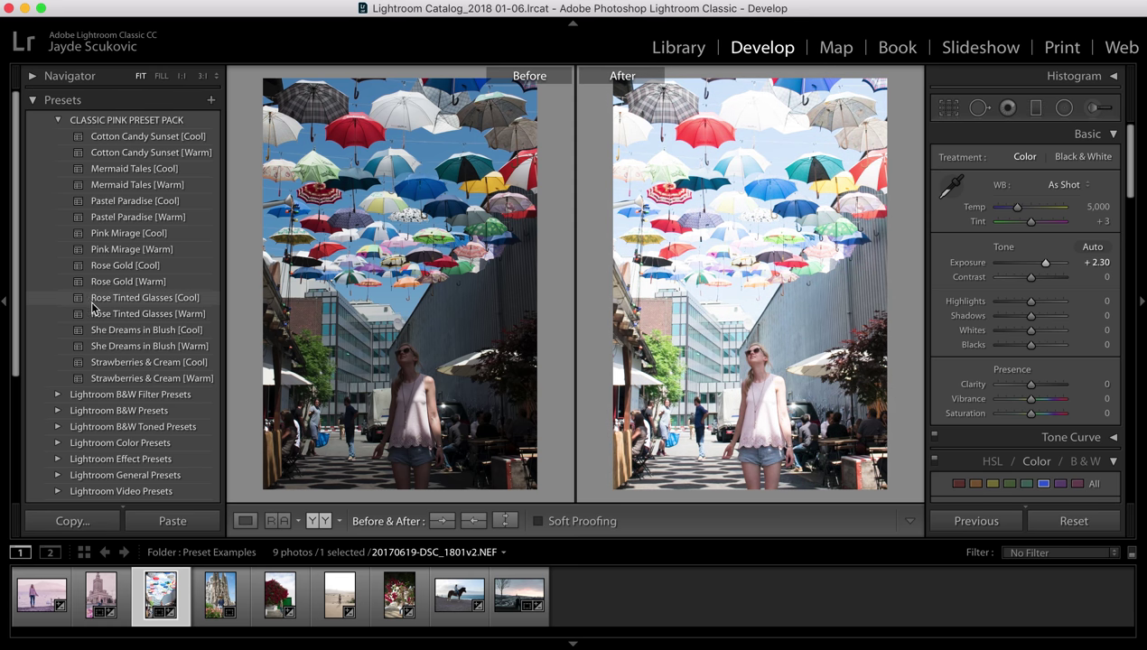
click(183, 331)
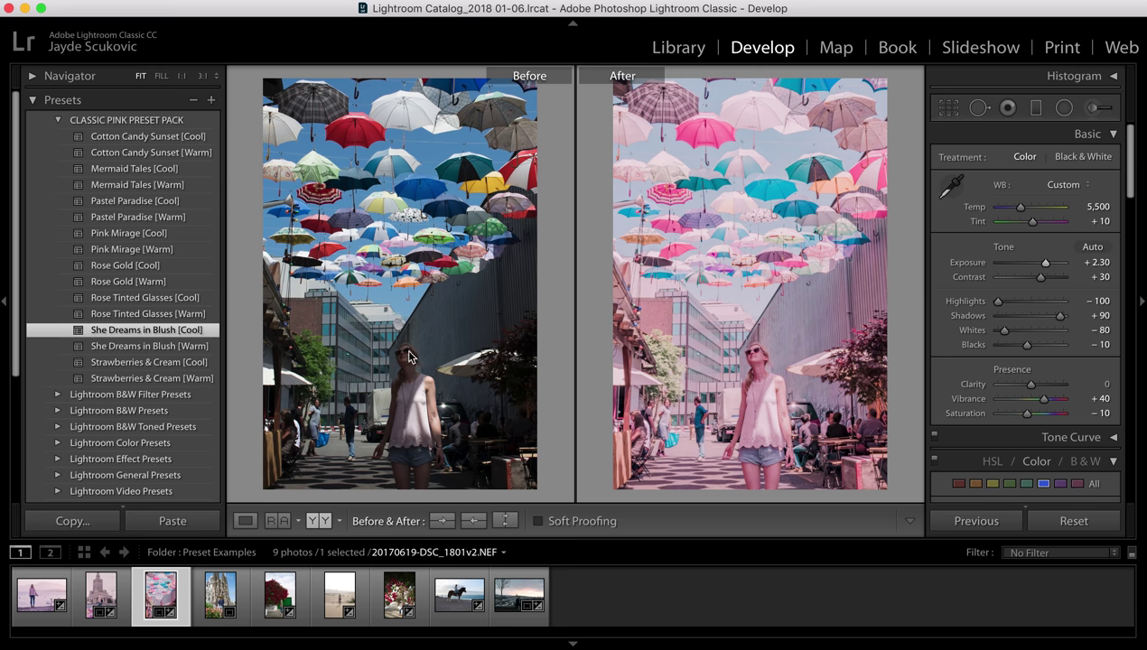
drag(1048, 263, 1052, 267)
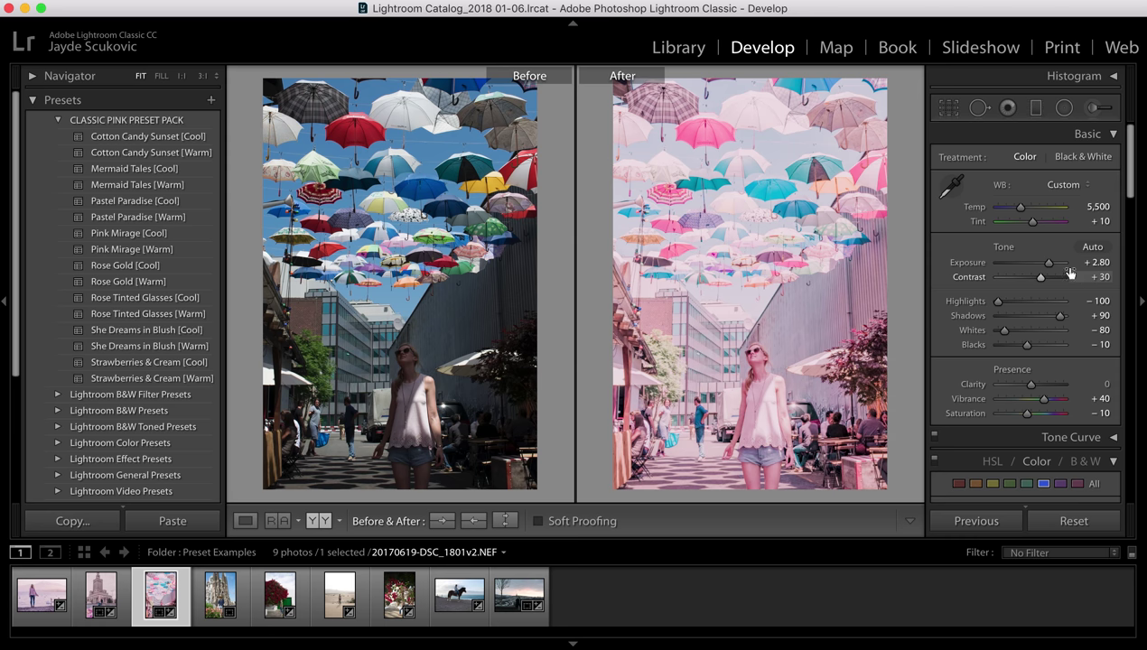
drag(1048, 264, 1052, 267)
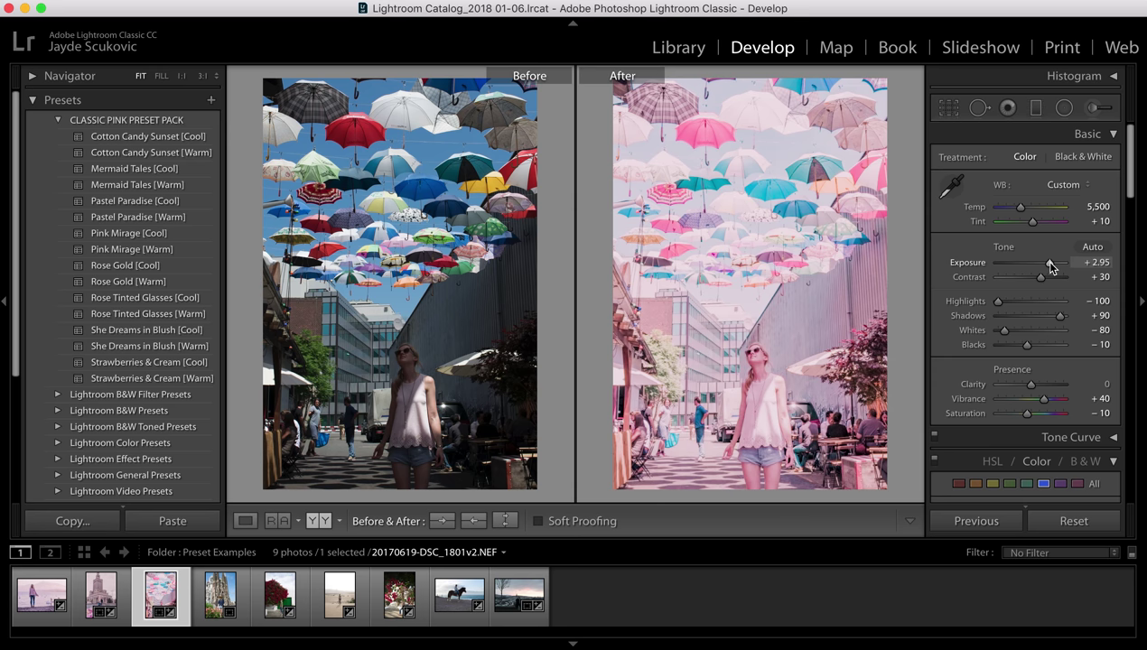
Lower the photo's Tint to +5, then reset it to 0.
click(1095, 221)
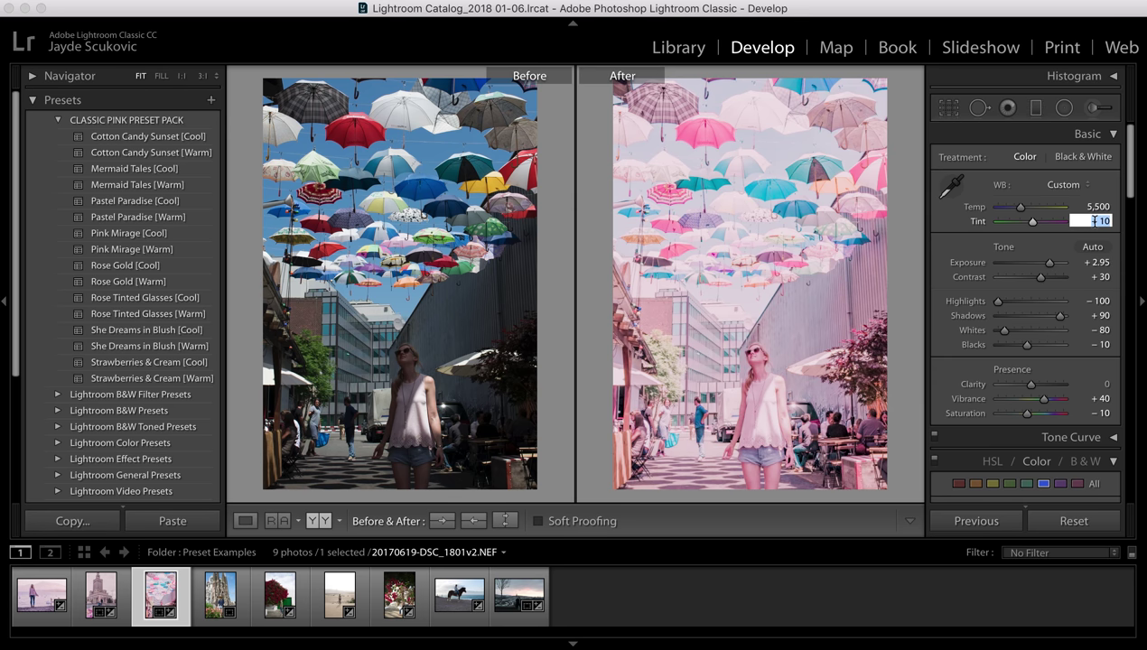
text(5)
key(Return)
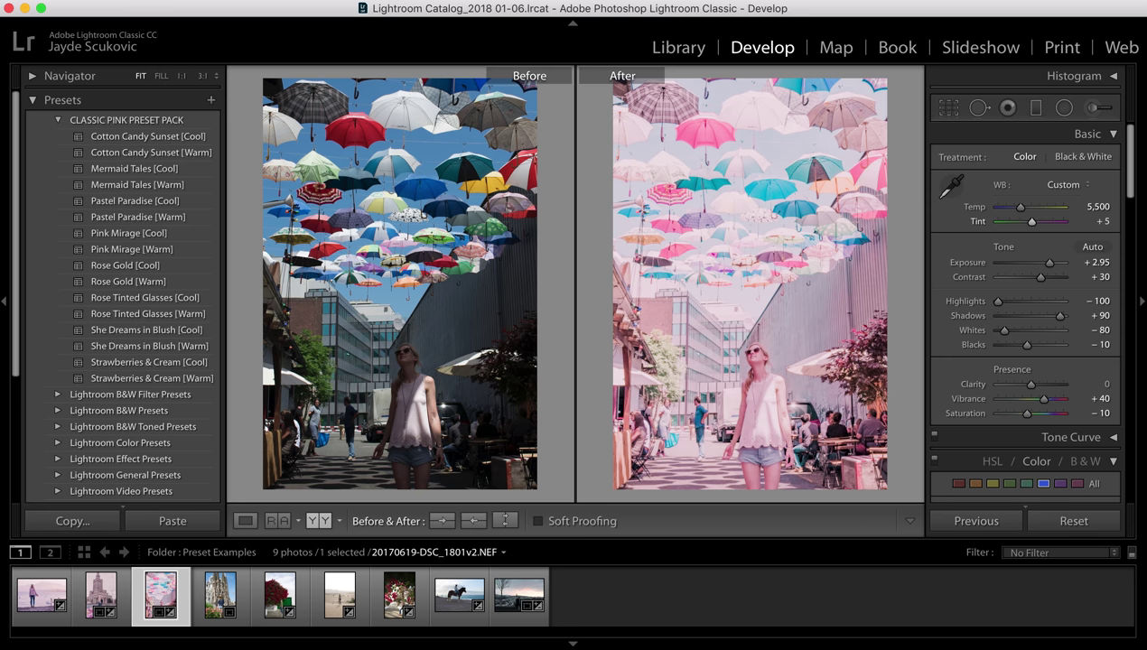
click(1094, 221)
text(0)
key(Return)
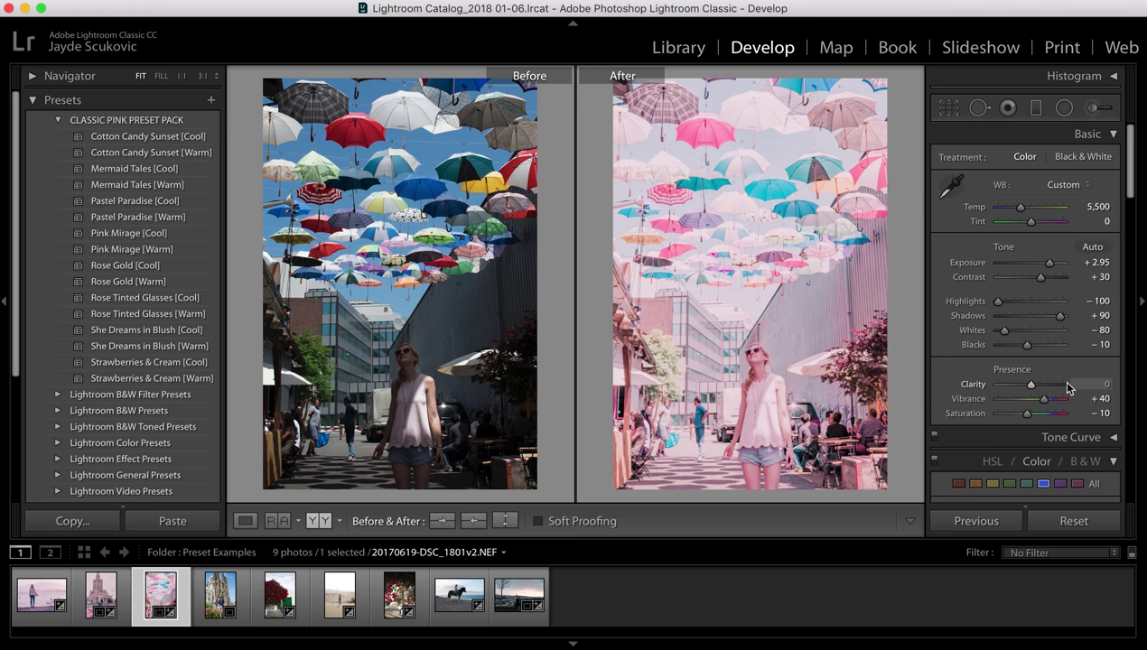
Give the Sagrada Familia photo Rose Tinted Glasses [Warm], with exposure +0.25 and Temp 5,500.
click(216, 603)
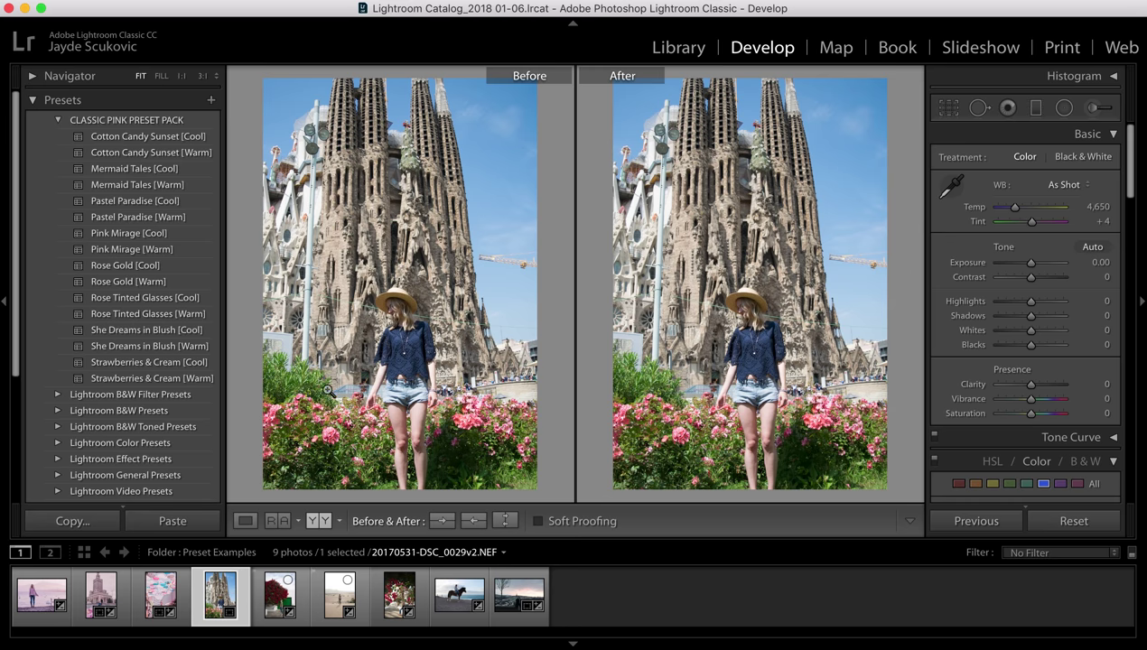
click(164, 316)
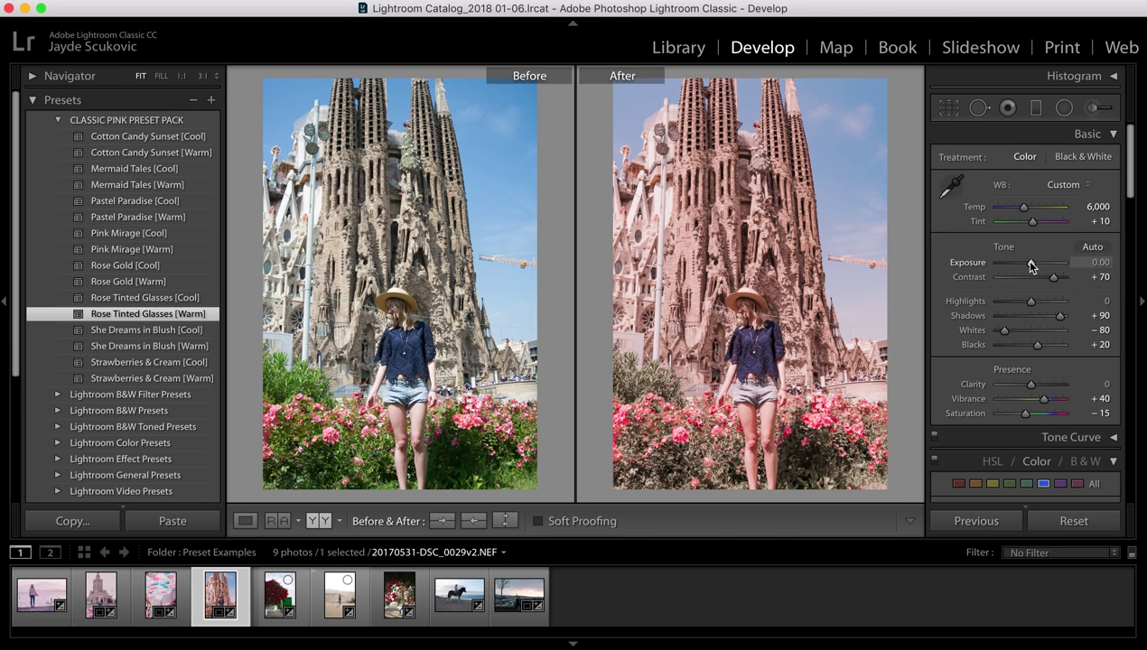
drag(1030, 261, 1032, 261)
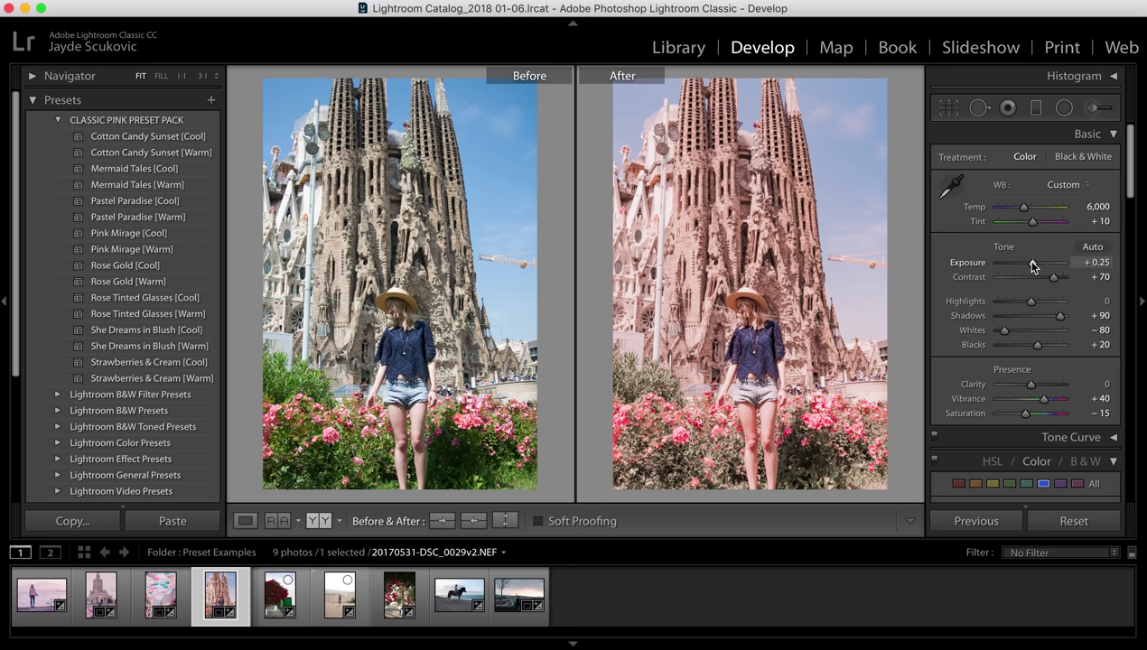
click(1091, 207)
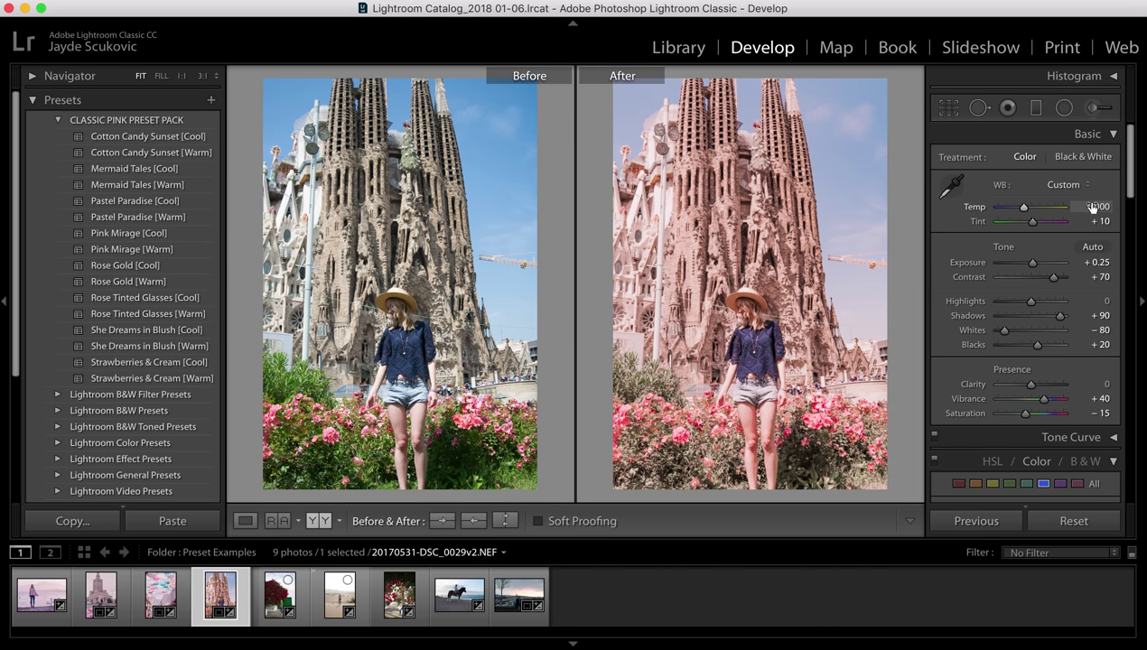
text(5500)
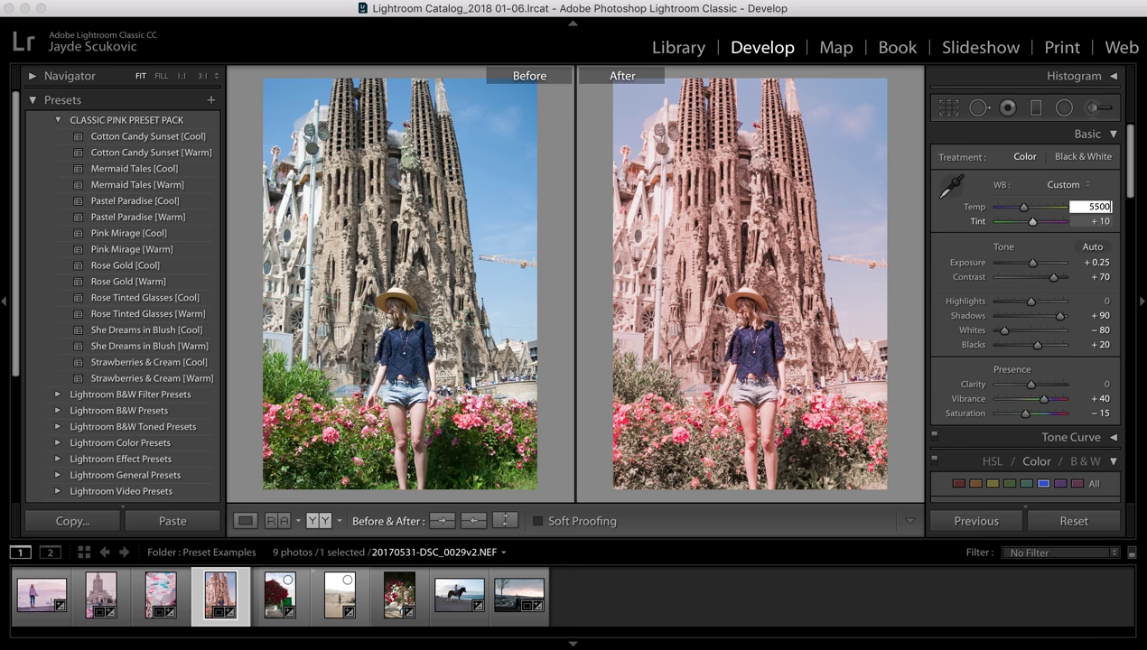
key(Return)
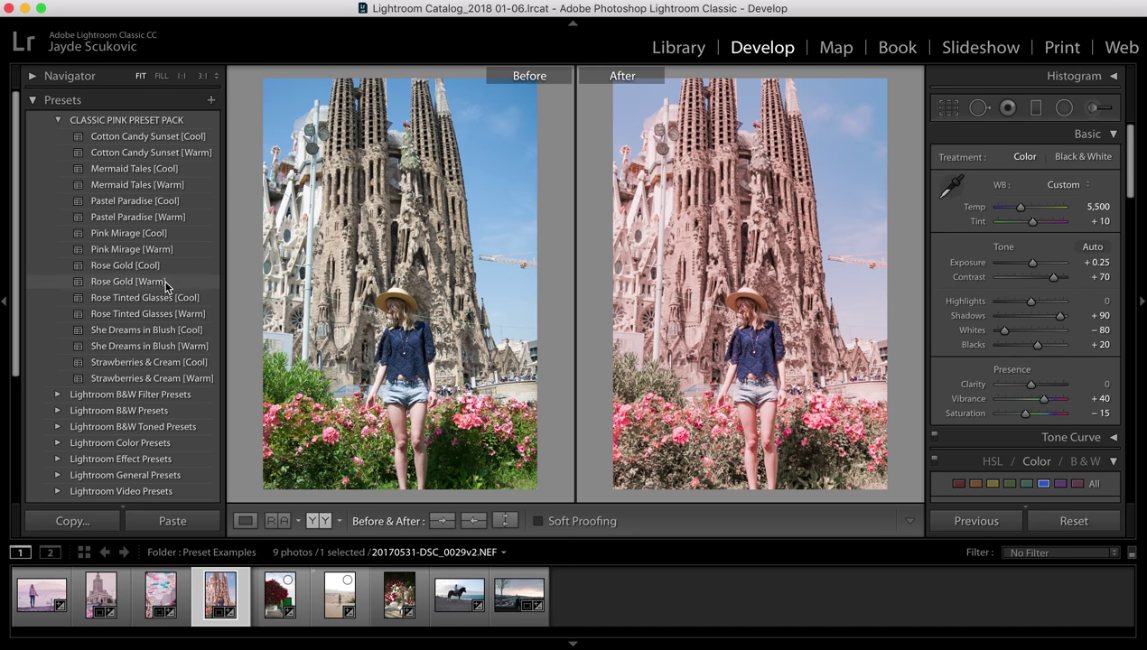
Give the red bougainvillea photo Rose Gold [Cool] after comparing it with [Warm], then select the desert photo.
click(276, 603)
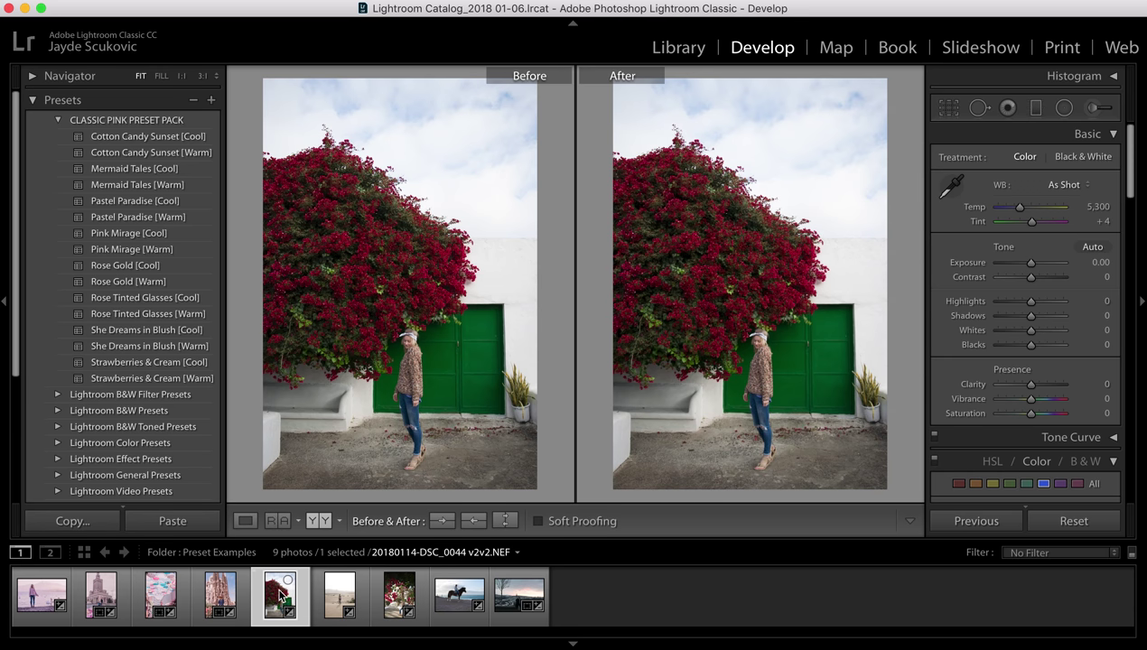
click(147, 267)
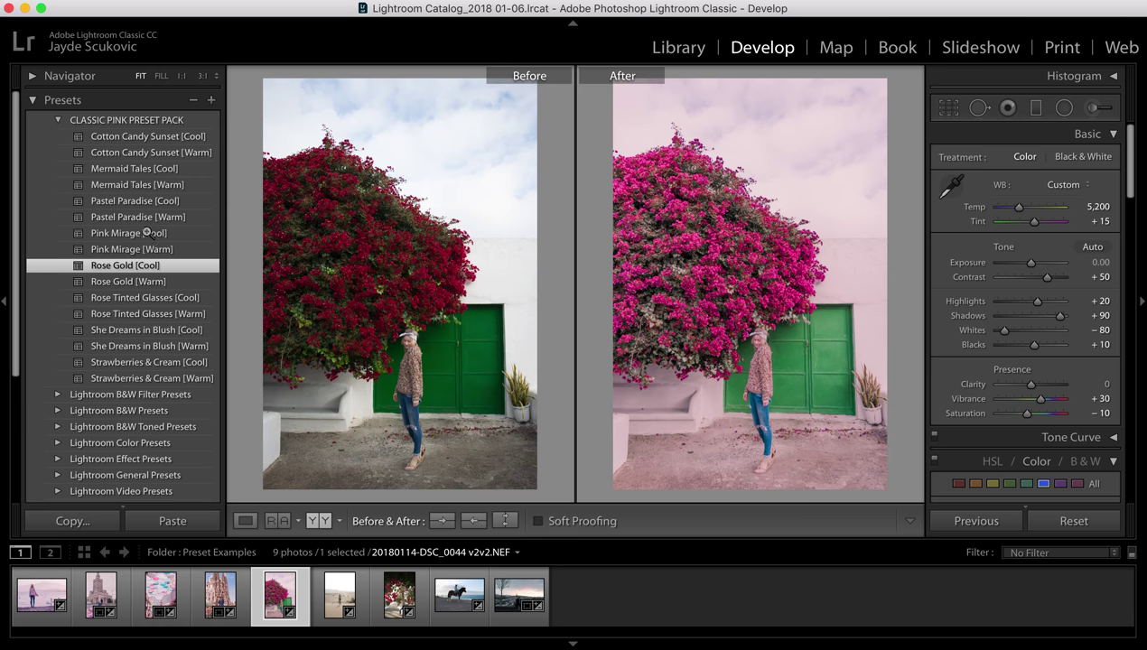
click(136, 281)
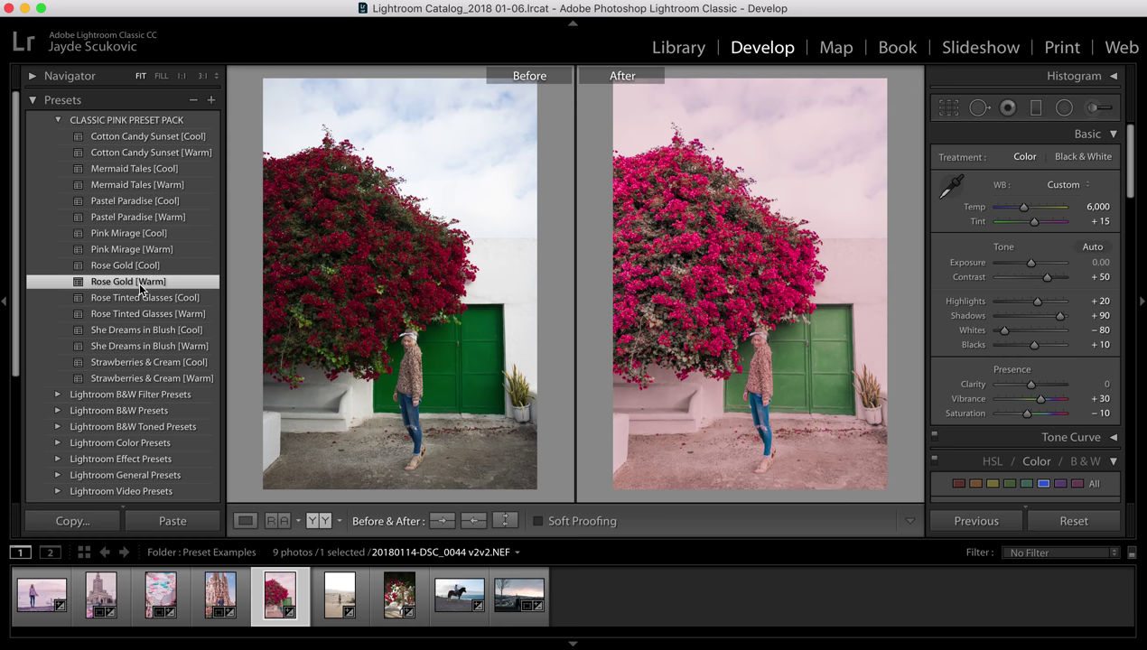
click(145, 267)
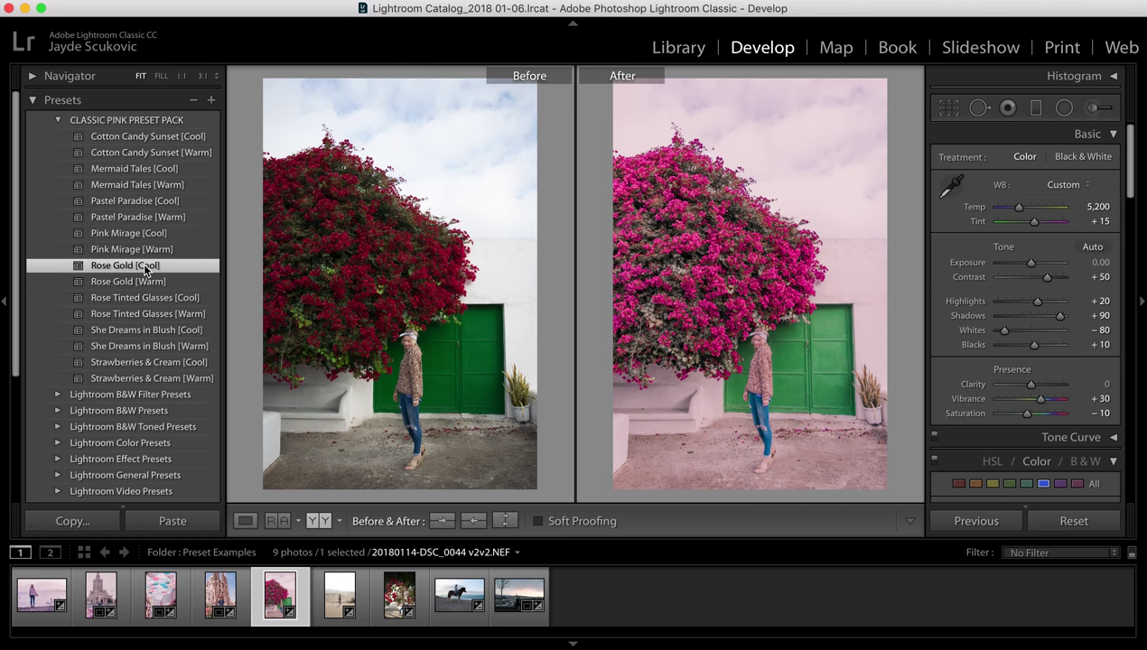
click(334, 605)
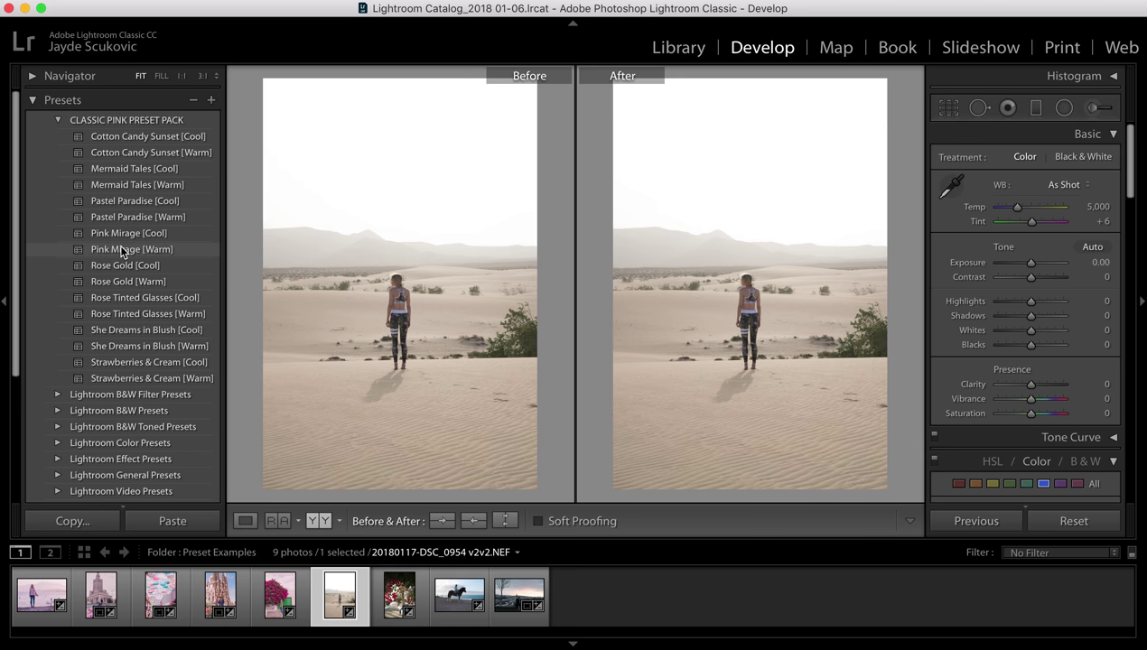
Give the desert photo Pink Mirage [Warm], exposure +0.40 and Tint +5, then advance to the next photo.
click(122, 250)
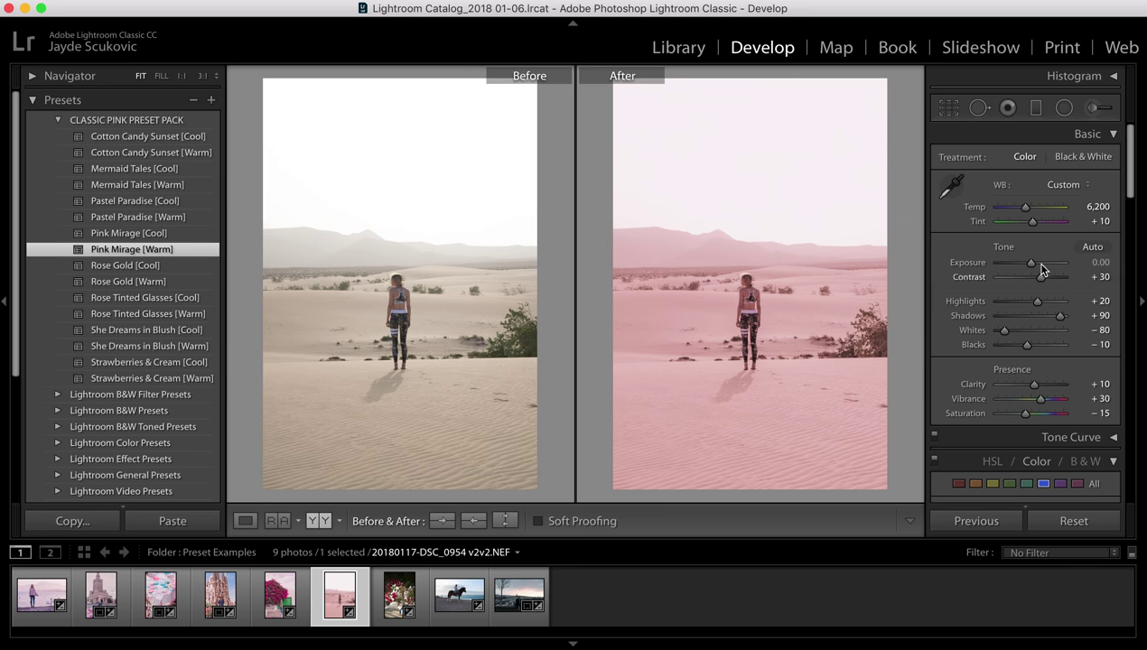
drag(1030, 259, 1033, 262)
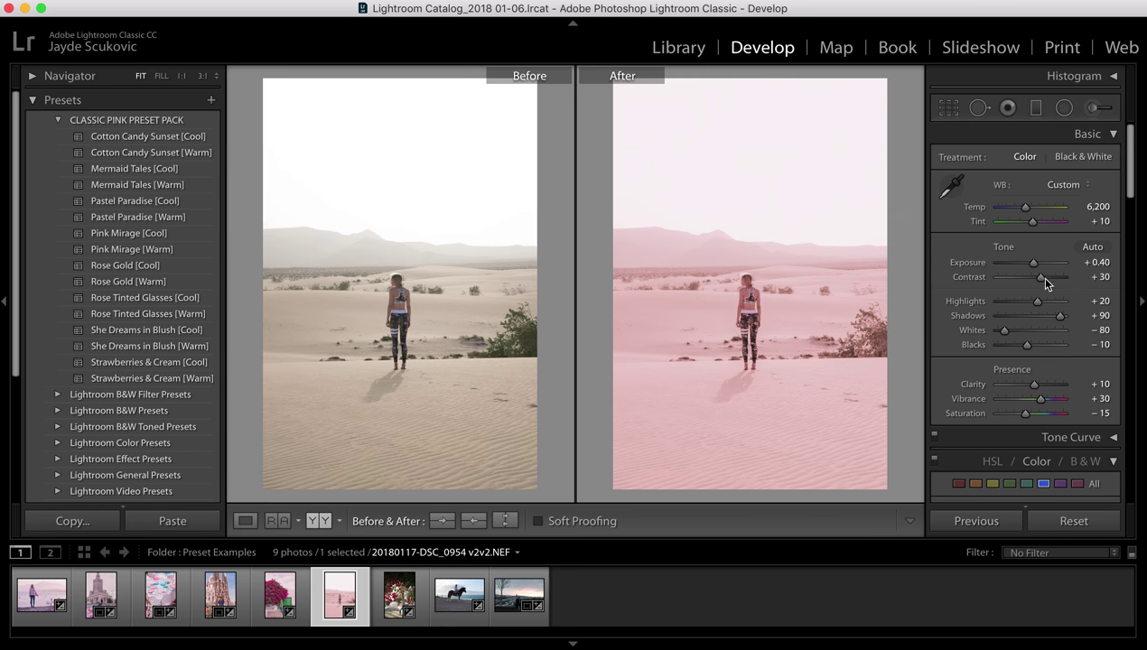
click(1100, 223)
text(5)
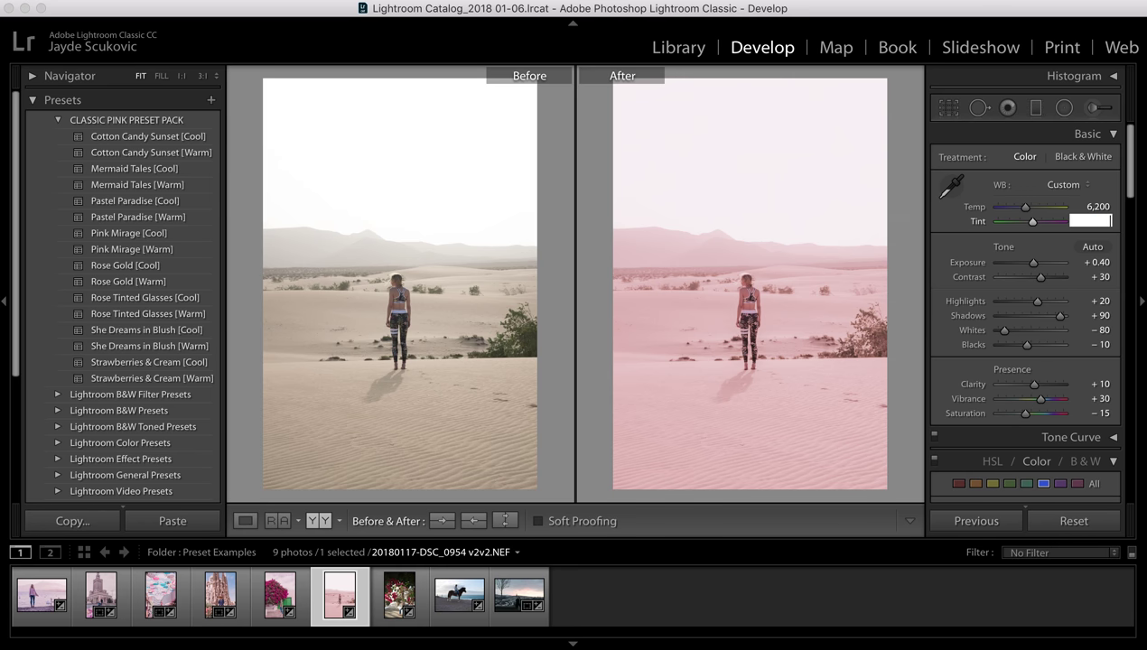
key(Return)
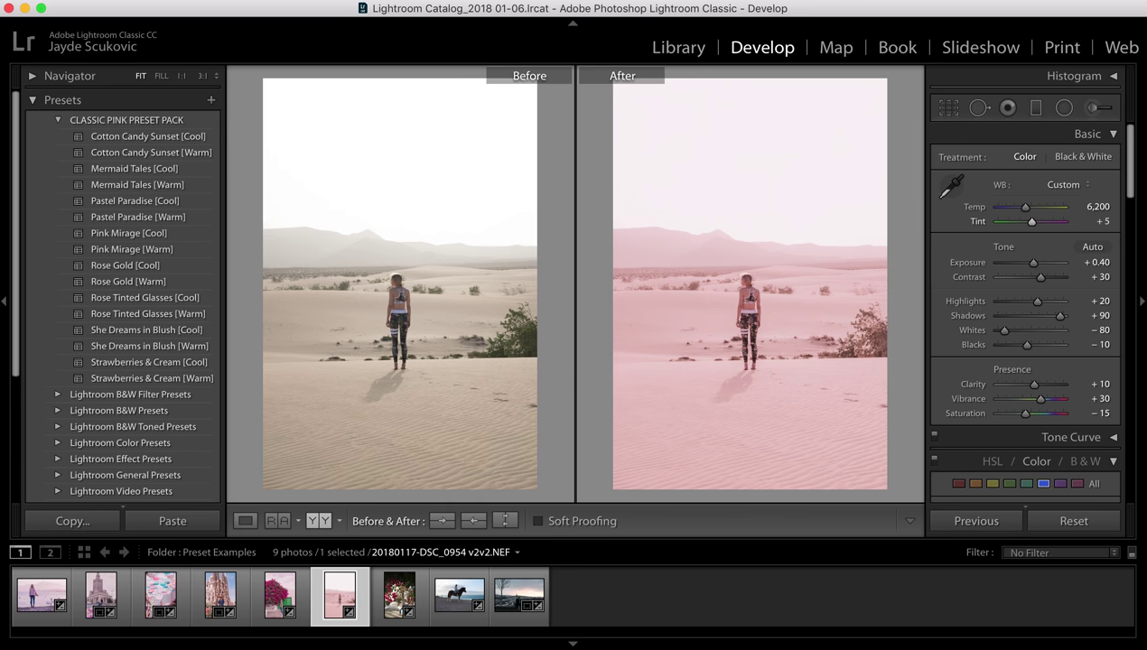
key(Right)
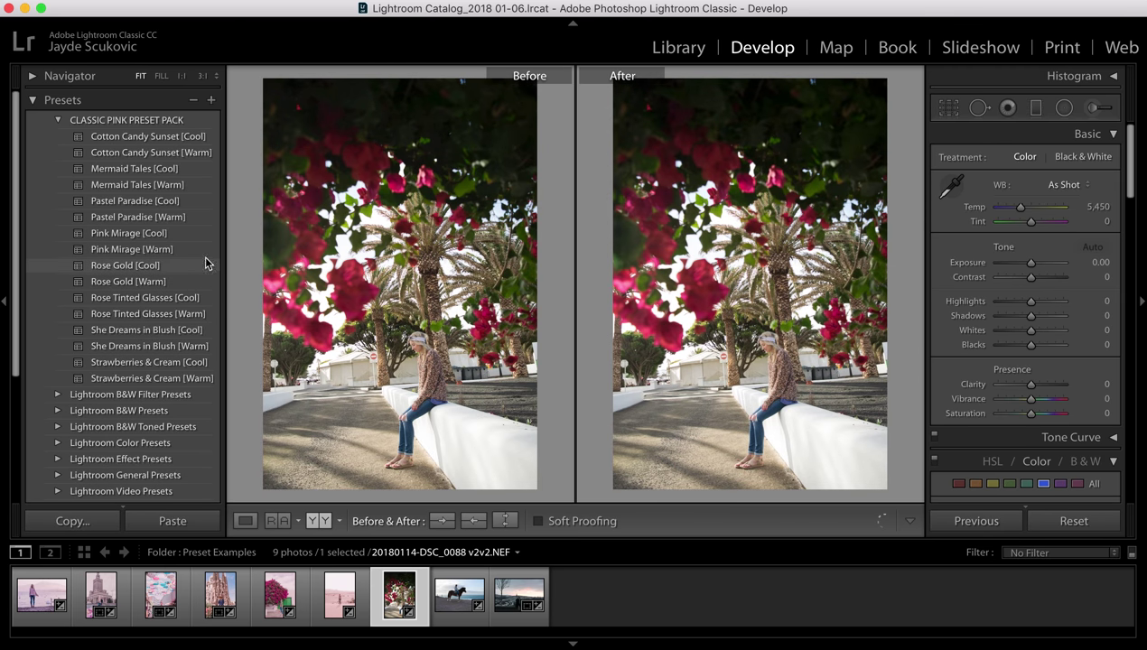
Give the flowers-and-palms photo Pastel Paradise [Warm] at exposure +0.55, then select the horse photo.
click(158, 220)
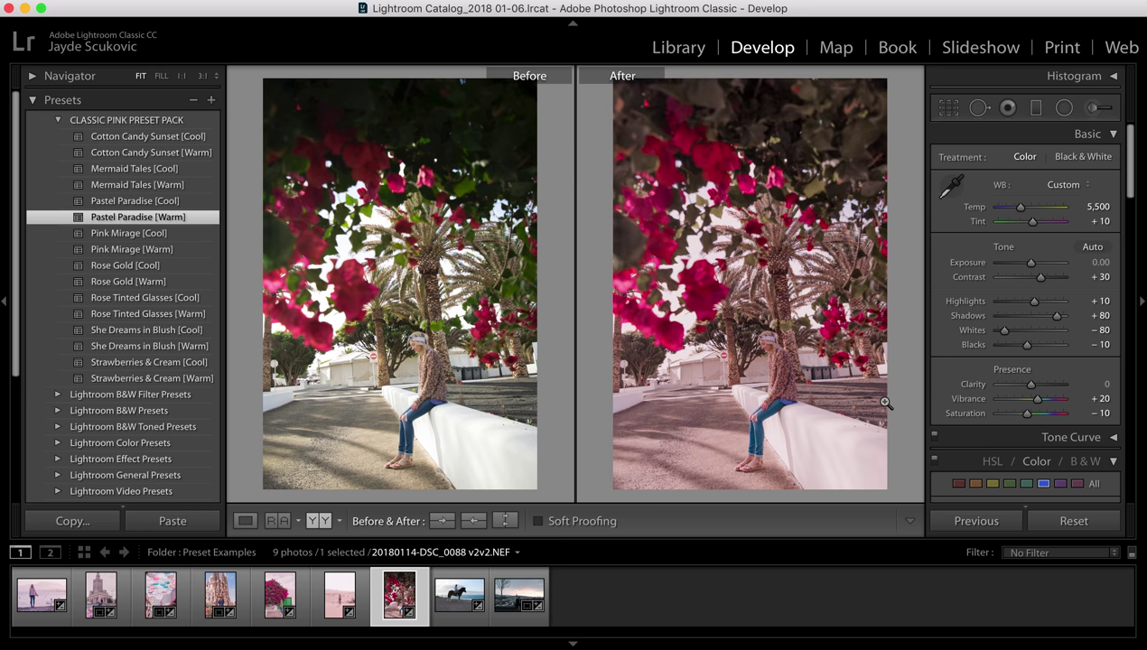
drag(1033, 262, 1036, 263)
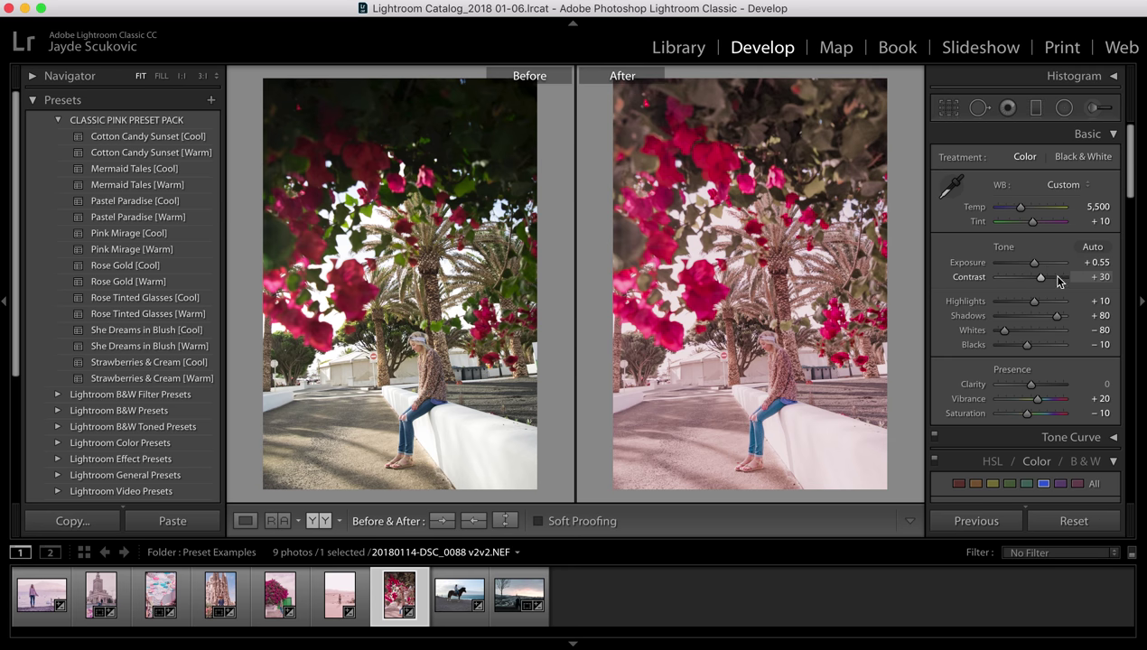
click(461, 600)
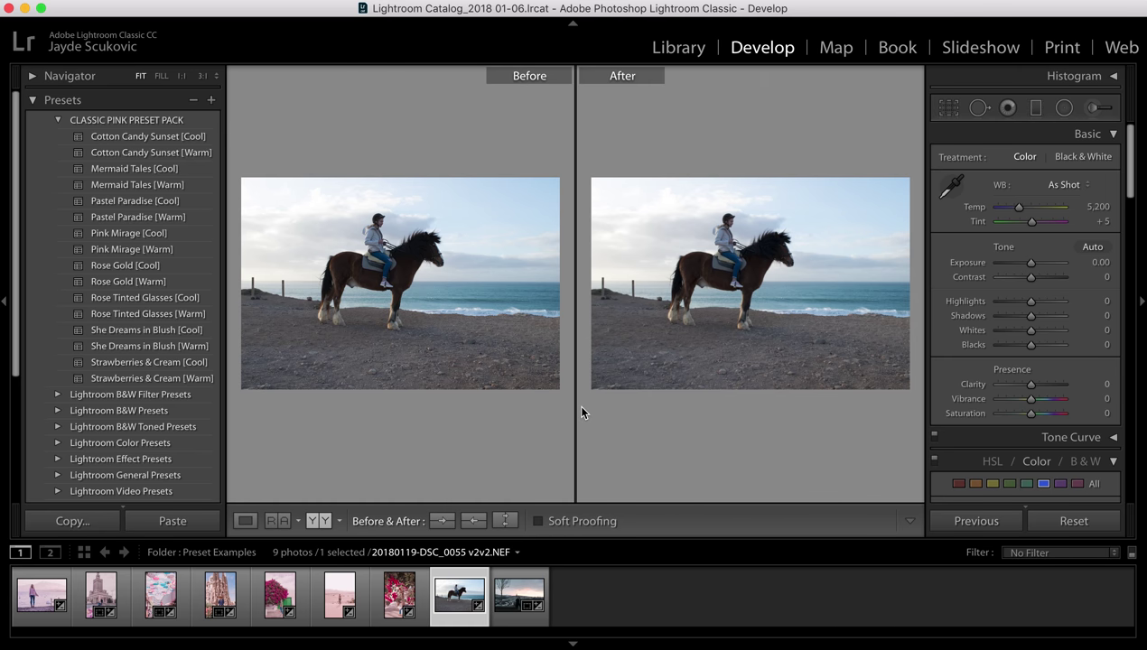
Try Mermaid Tales [Warm] on the horse photo, settle on [Cool] at exposure +0.15, then move to the snowy sunset photo.
click(107, 184)
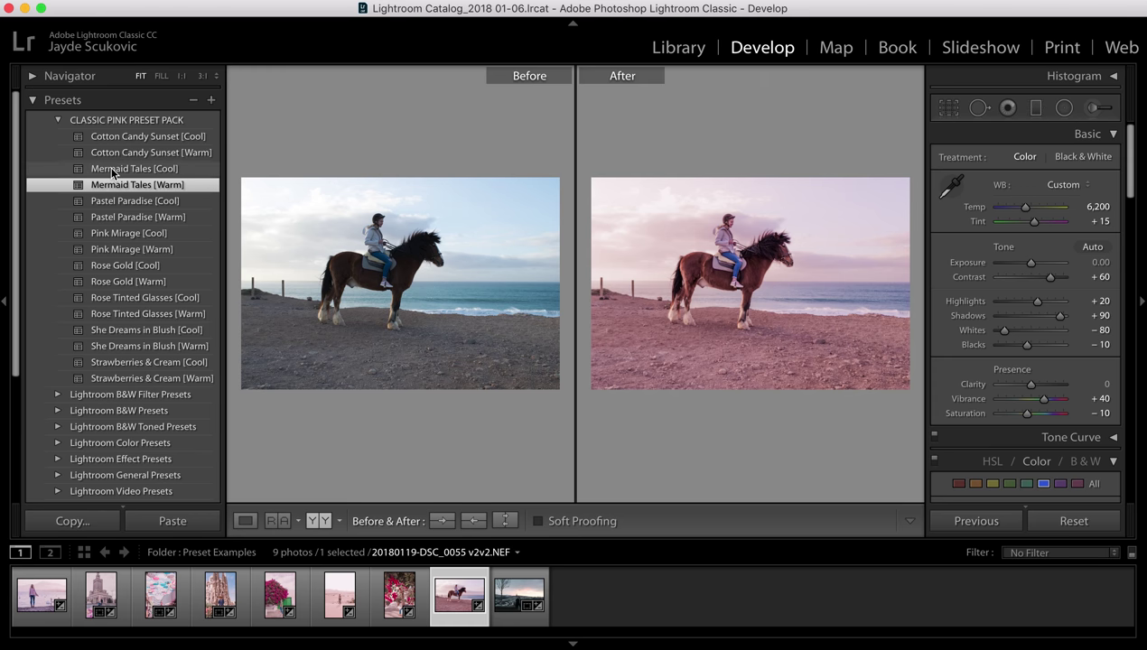
click(113, 171)
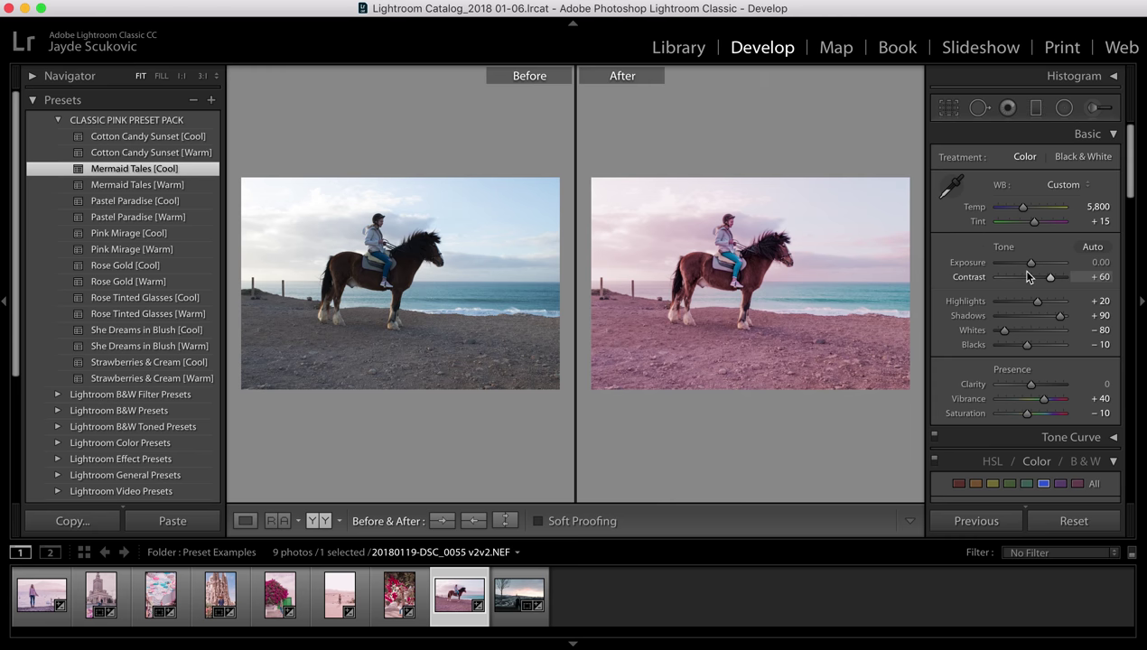
drag(1033, 265, 1034, 265)
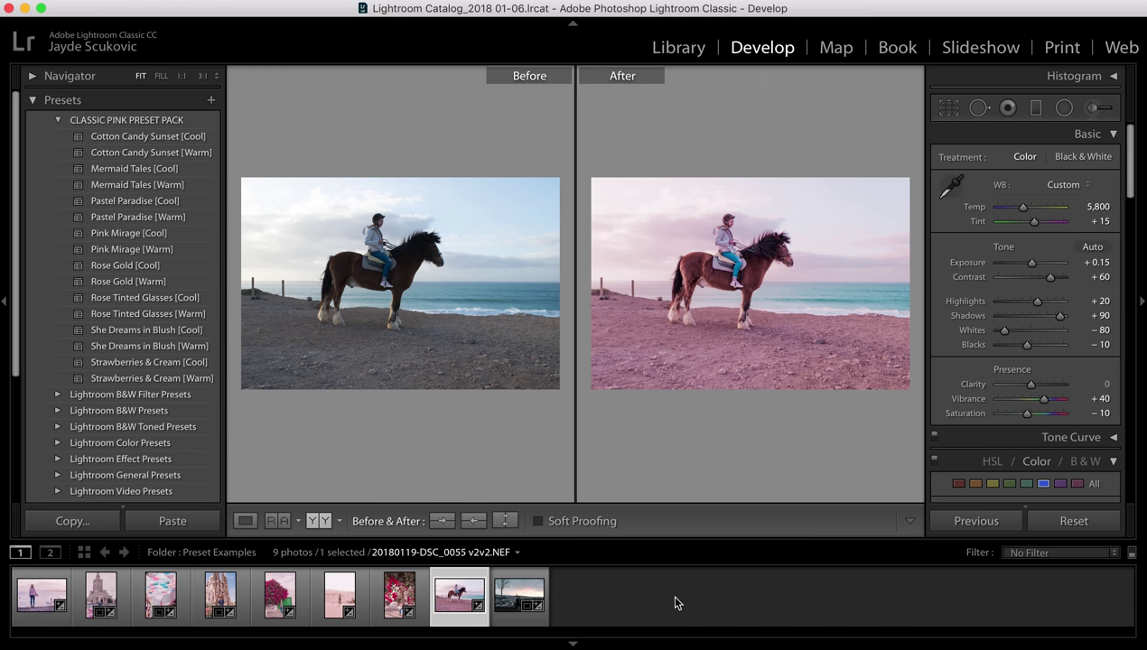
click(515, 617)
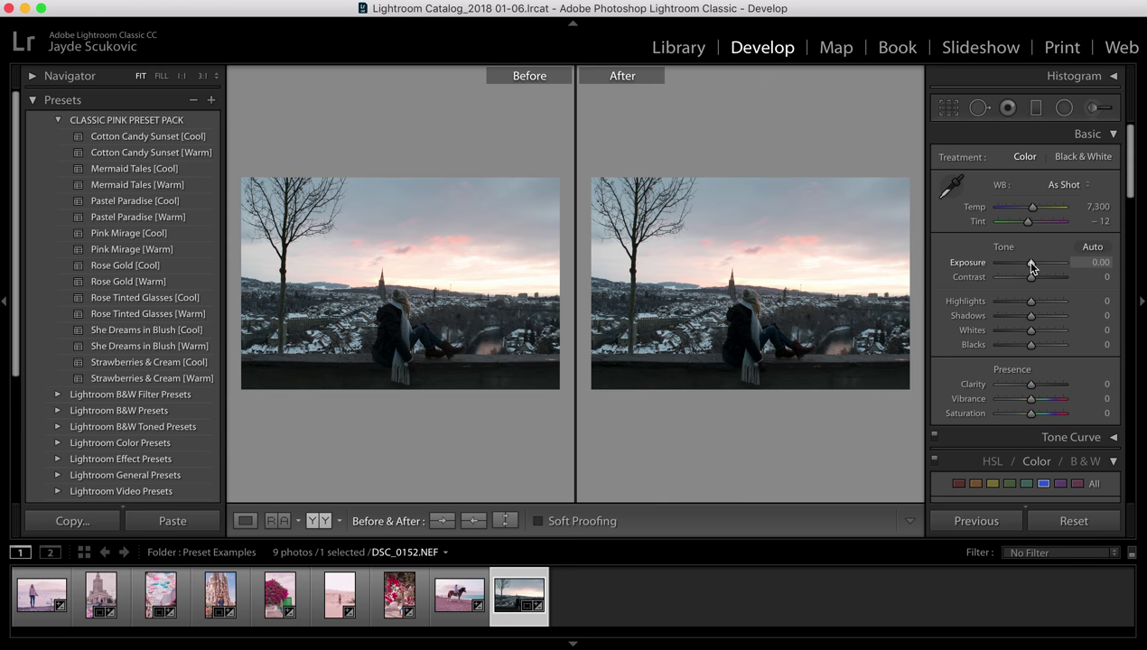
Raise the snowy sunset photo's exposure to +1.05, try Cotton Candy Sunset [Warm], then choose [Cool].
drag(1031, 267, 1037, 268)
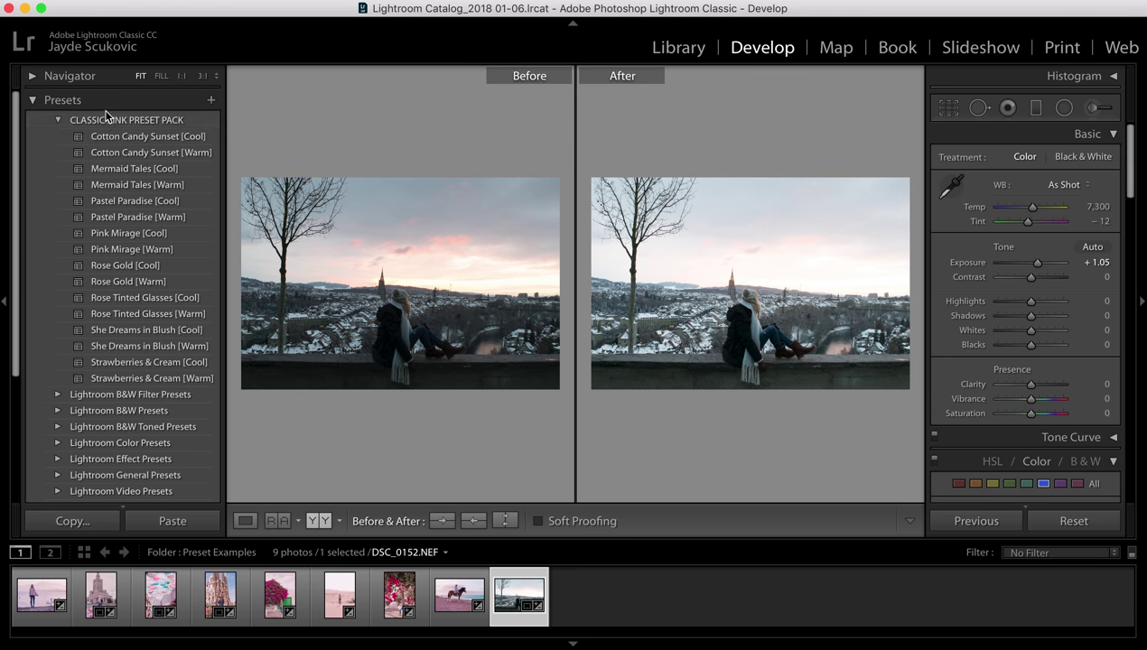
click(178, 156)
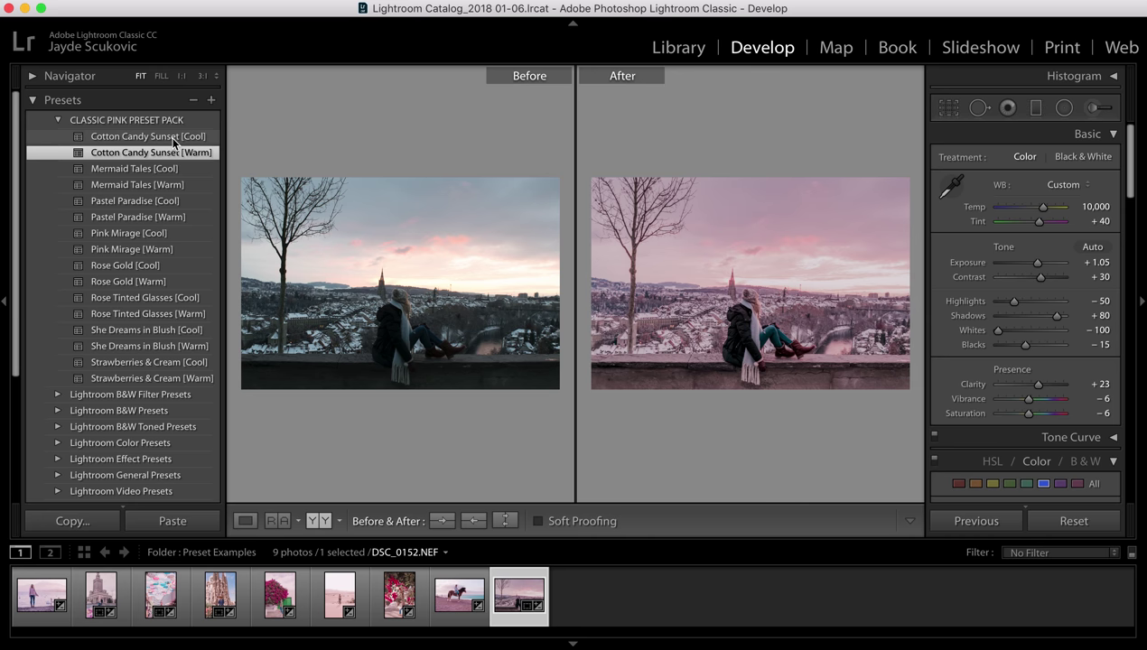
click(174, 140)
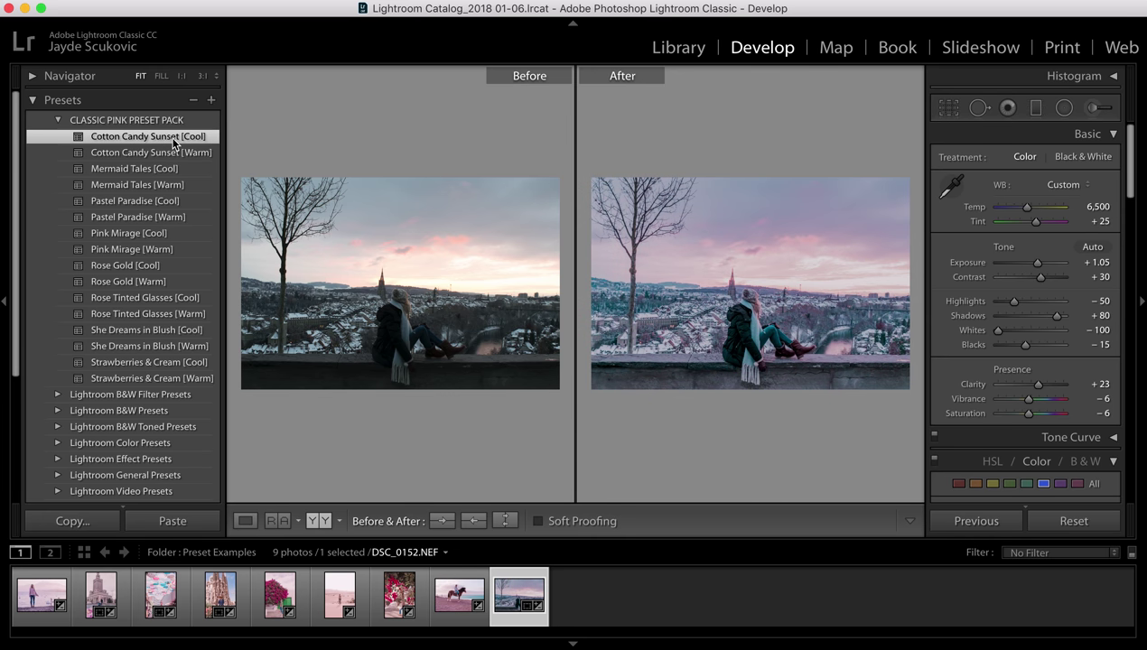